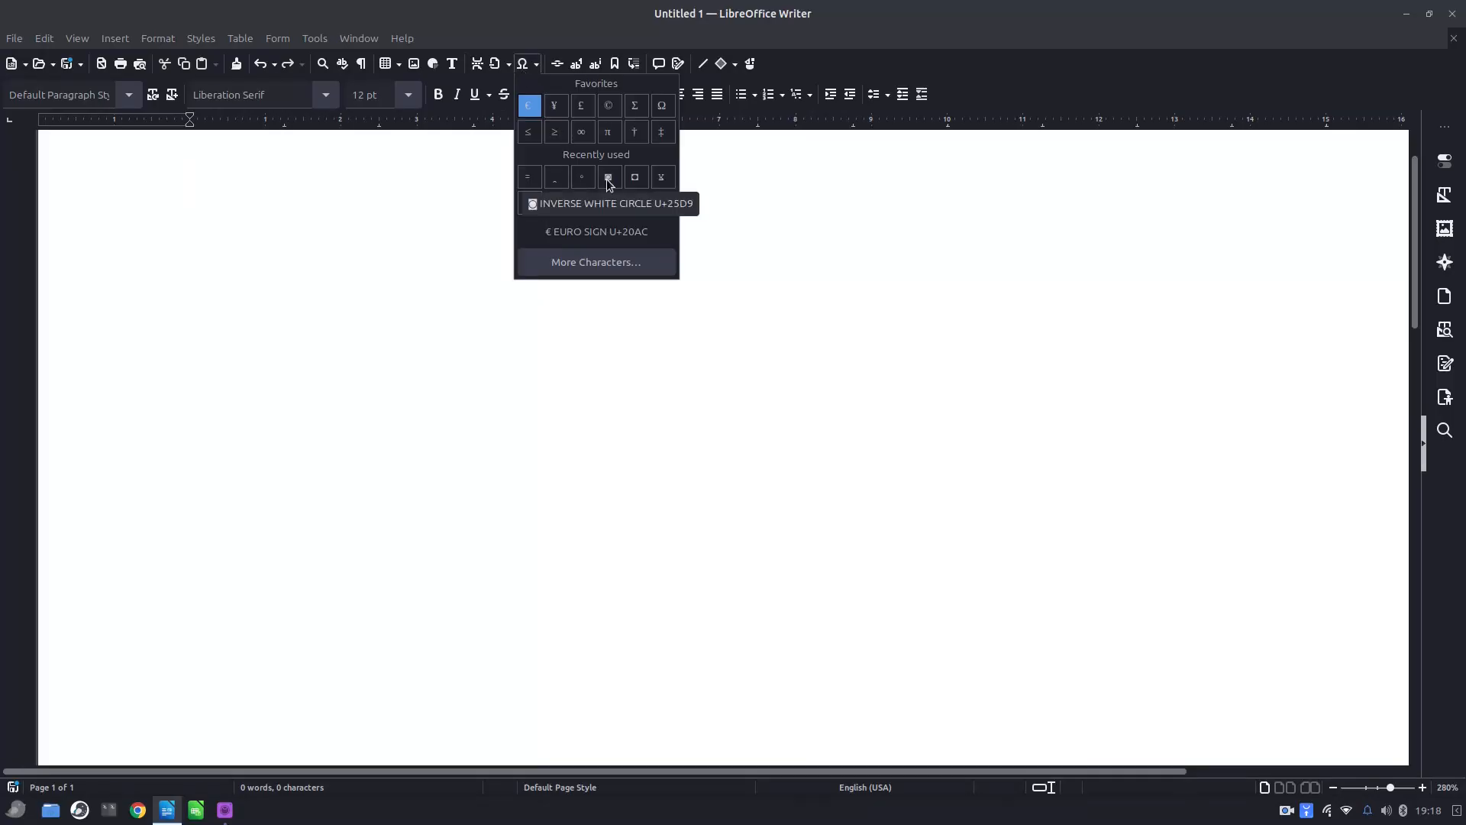
Step: Open the full Special Characters dialog and set its font to Miriam Mono CLM
{"action": "left_click", "coordinate": [609, 260]}
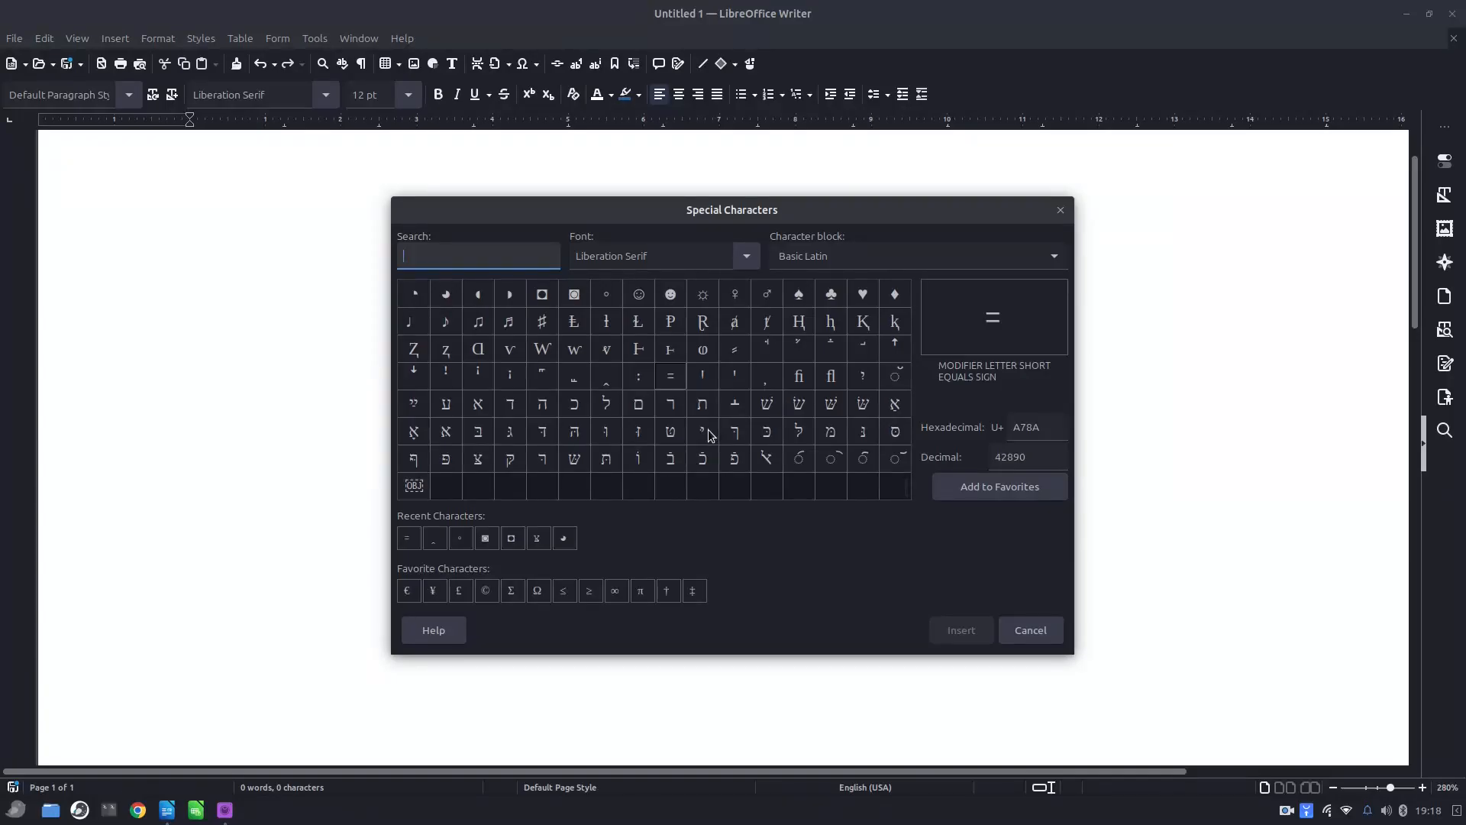
{"action": "left_click", "coordinate": [669, 302]}
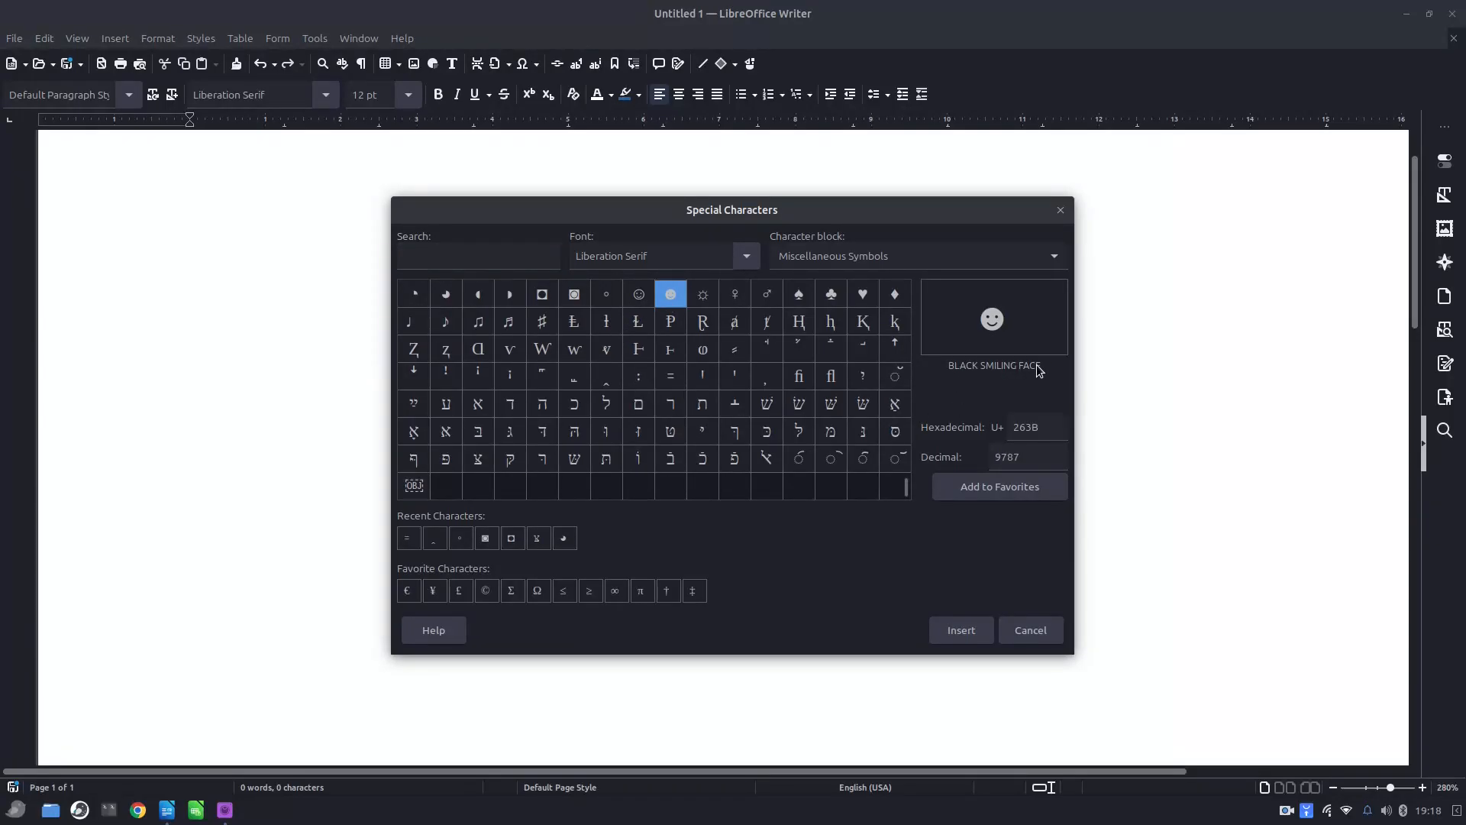
{"action": "left_click", "coordinate": [735, 255]}
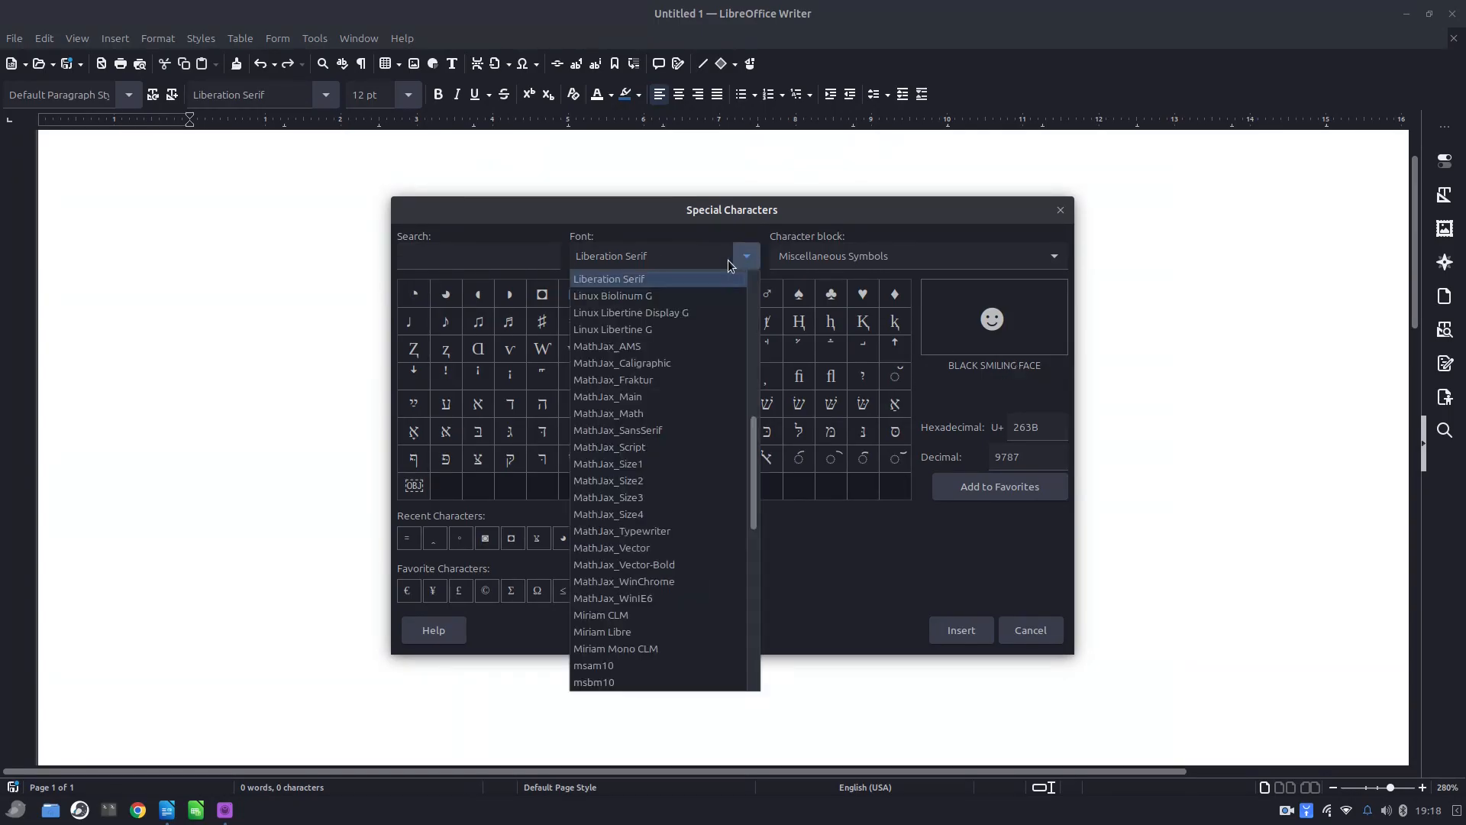
{"action": "left_click", "coordinate": [657, 346]}
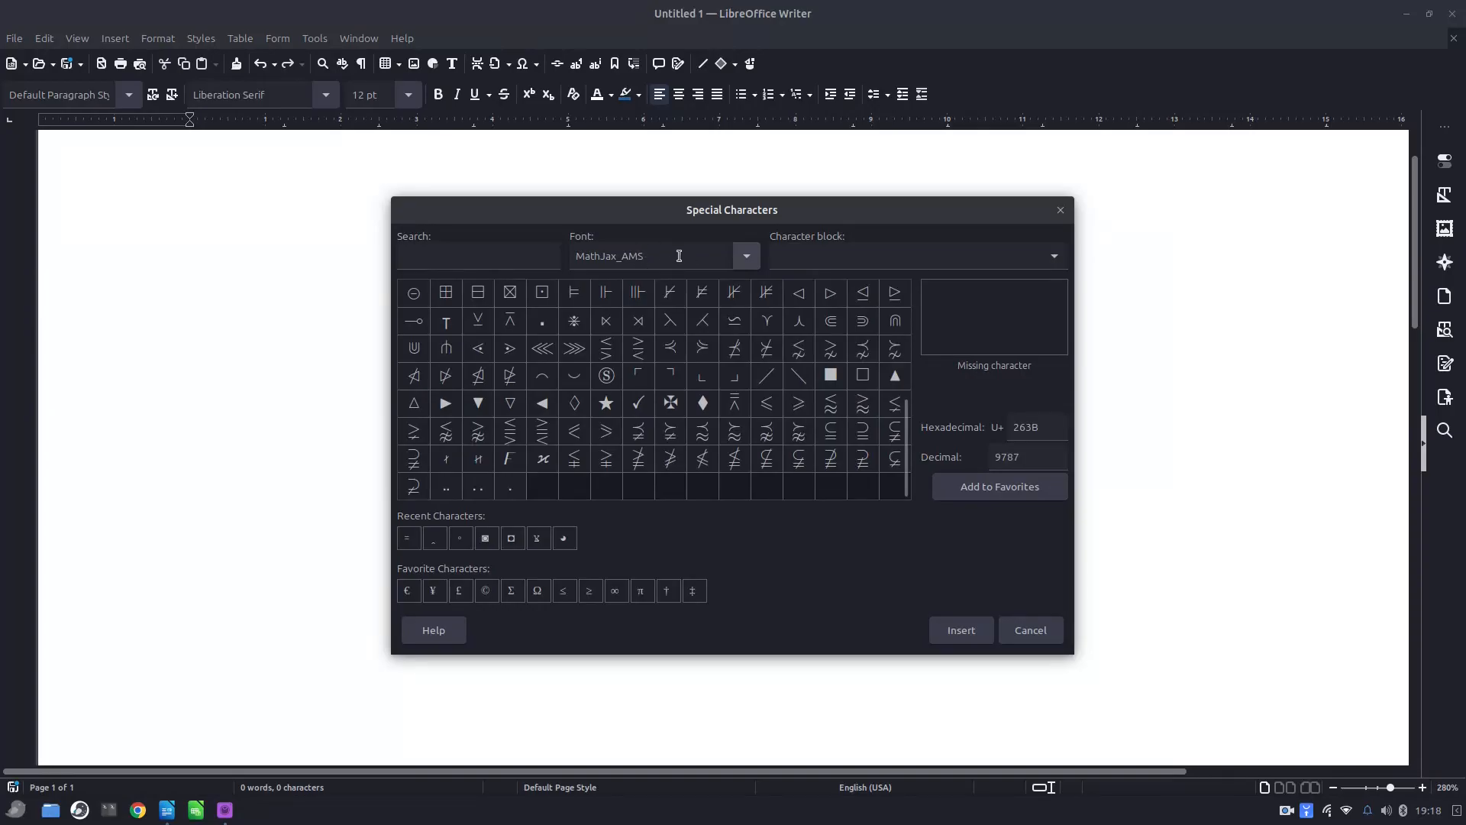
{"action": "left_click", "coordinate": [746, 257]}
{"action": "scroll", "coordinate": [707, 383], "scroll_direction": "down", "scroll_amount": 3}
{"action": "left_click", "coordinate": [686, 442]}
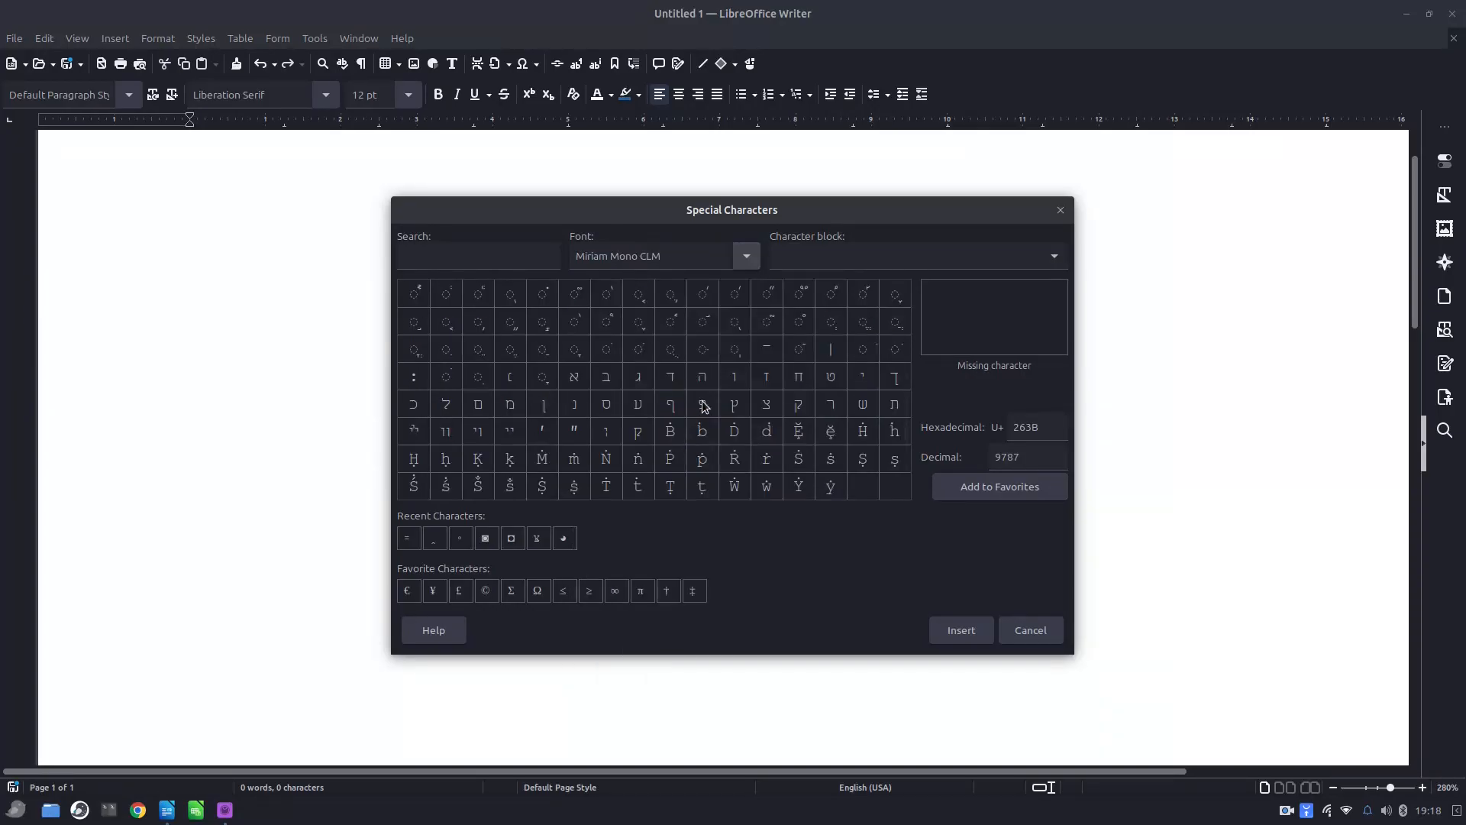
Step: Select Hebrew Letter Wide Alef (U+FB21) and add it to the favorite characters
{"action": "scroll", "coordinate": [706, 382], "scroll_direction": "down", "scroll_amount": 5}
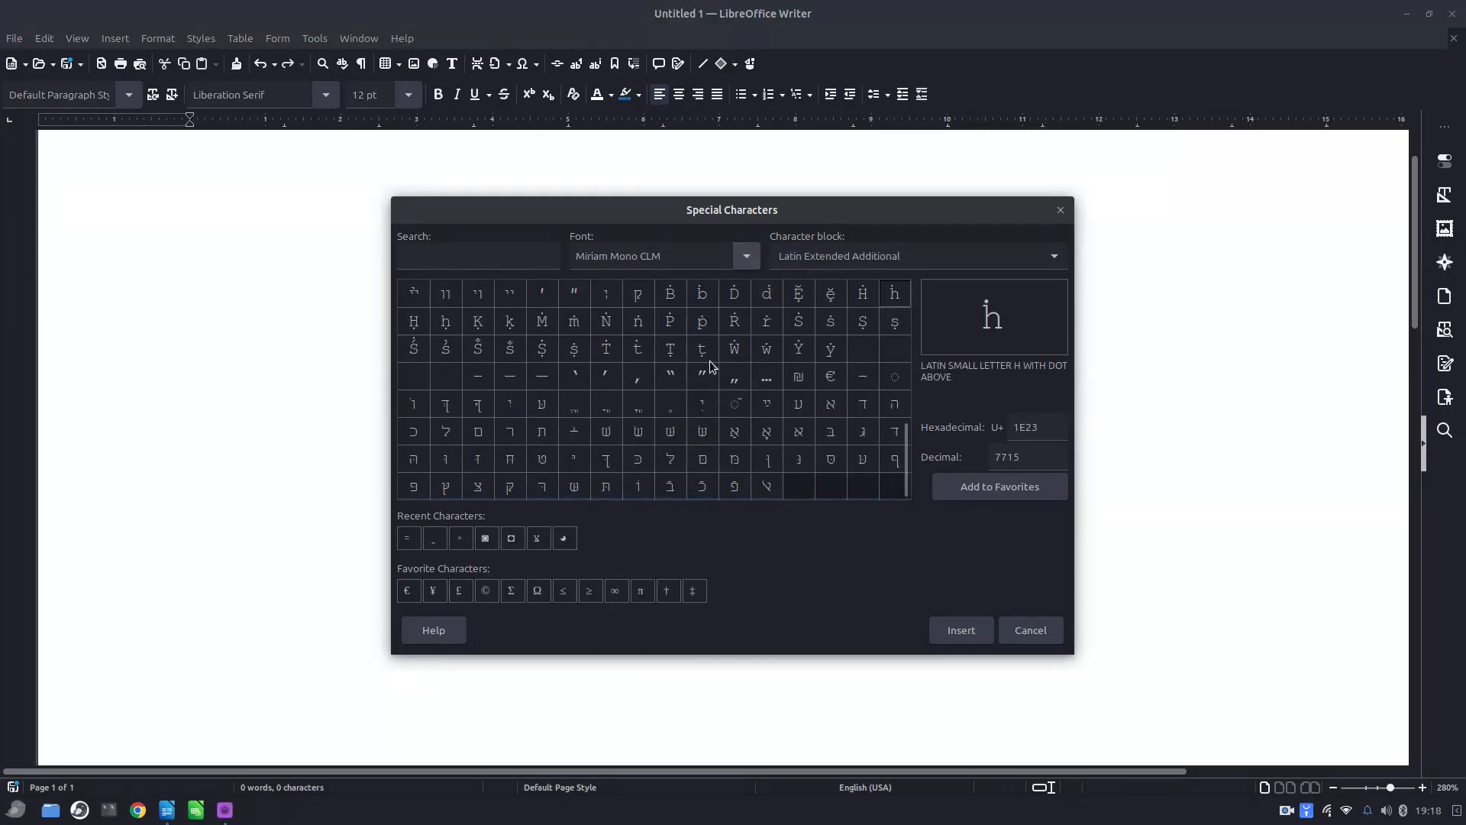
{"action": "left_click", "coordinate": [668, 435]}
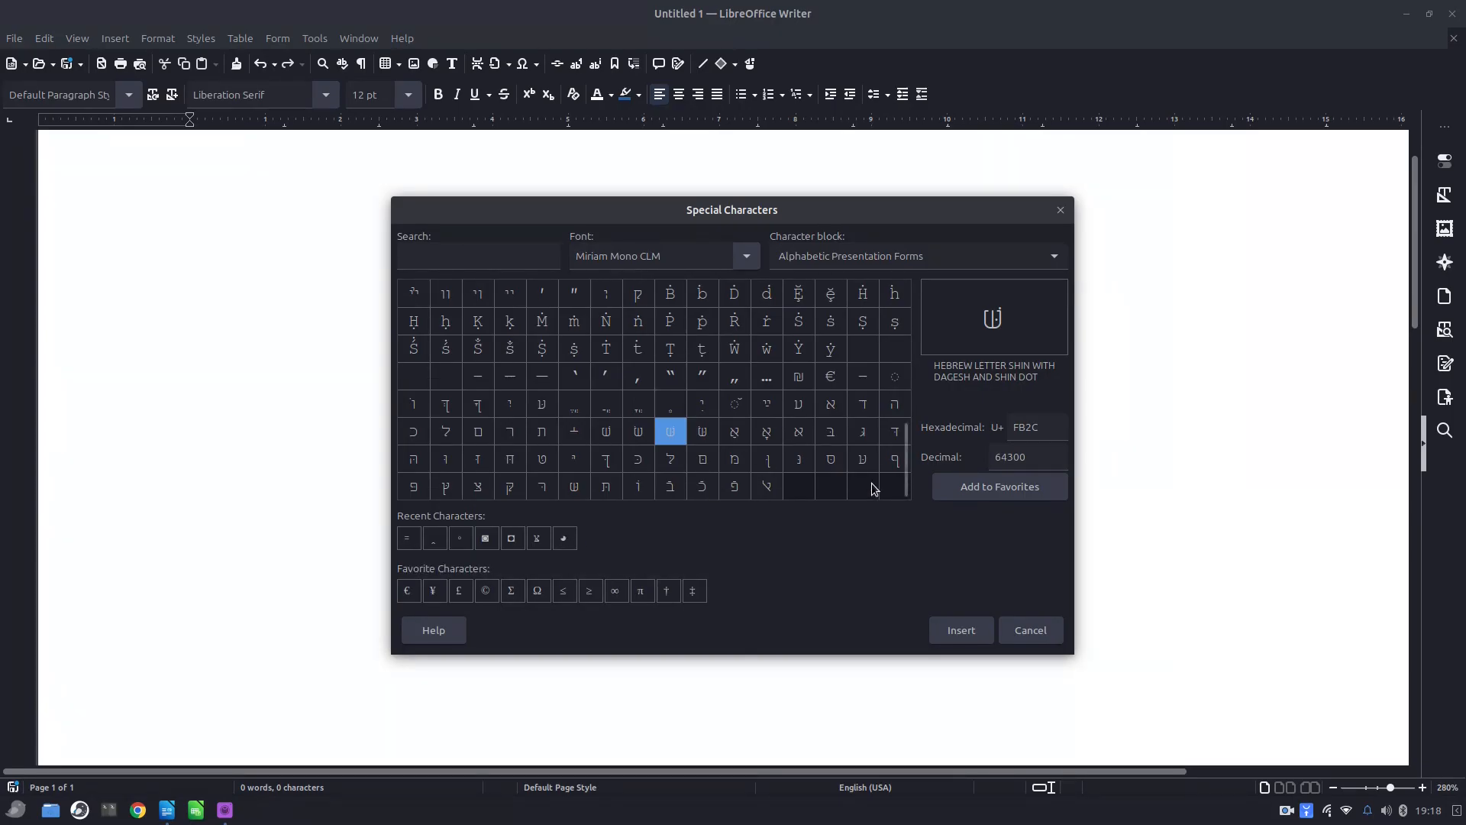
{"action": "left_click", "coordinate": [830, 409]}
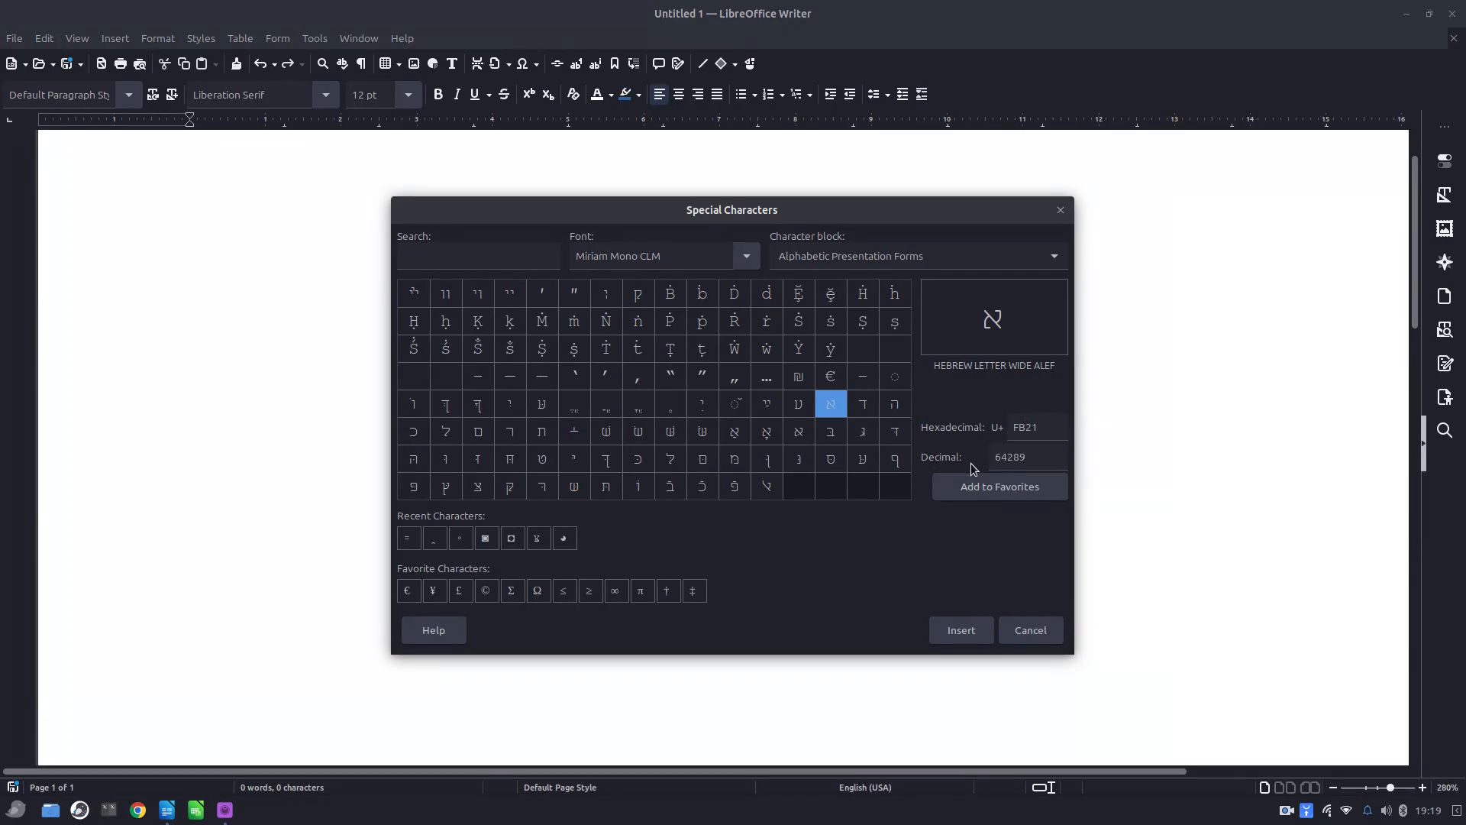
{"action": "left_click", "coordinate": [964, 486]}
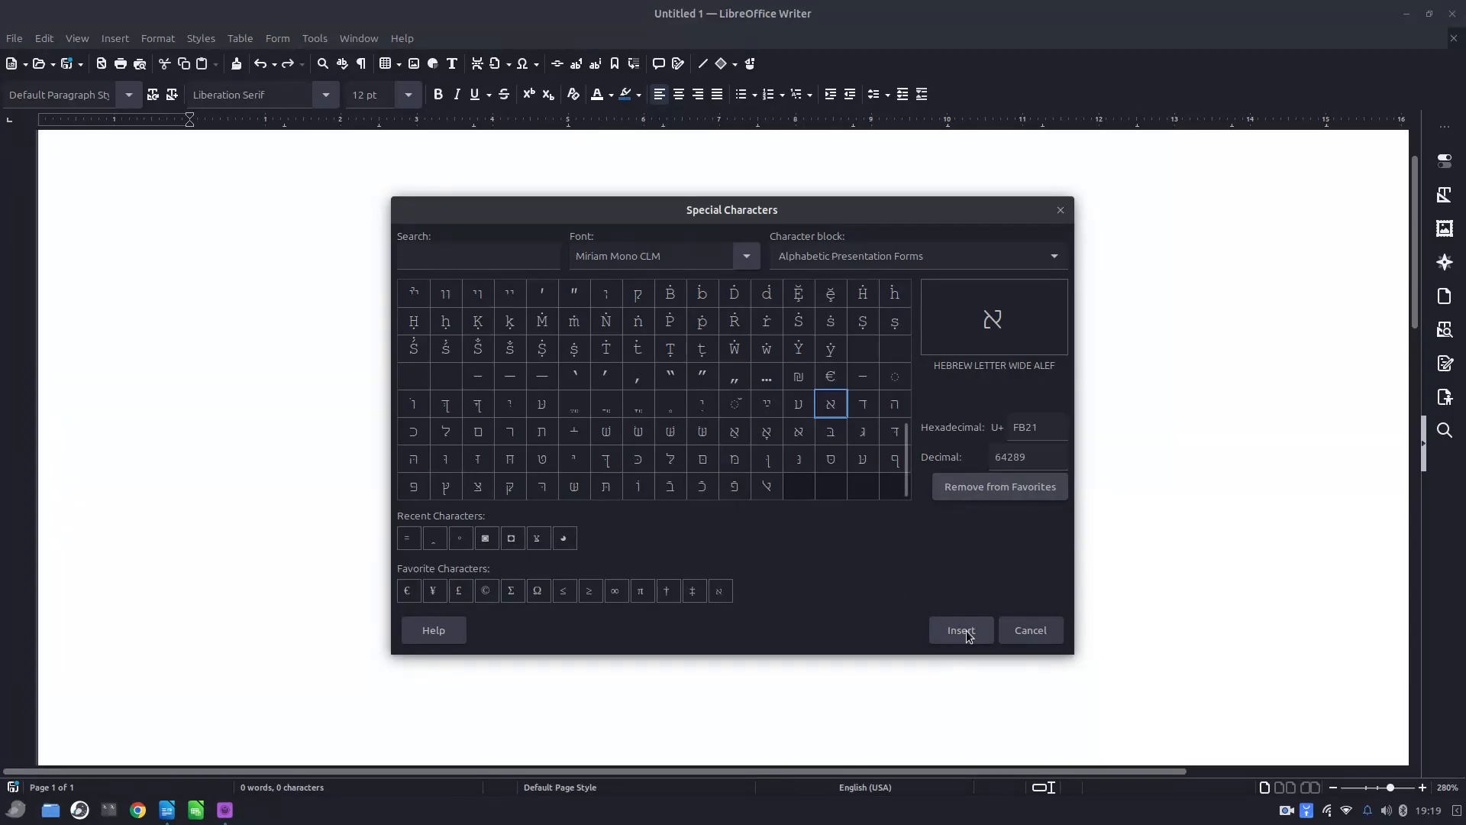
Step: Insert the wide alef, the combining mark two cells before ayin, and three dotted Hebrew shin letters from FB2D down to FB2B
{"action": "double_click", "coordinate": [831, 407]}
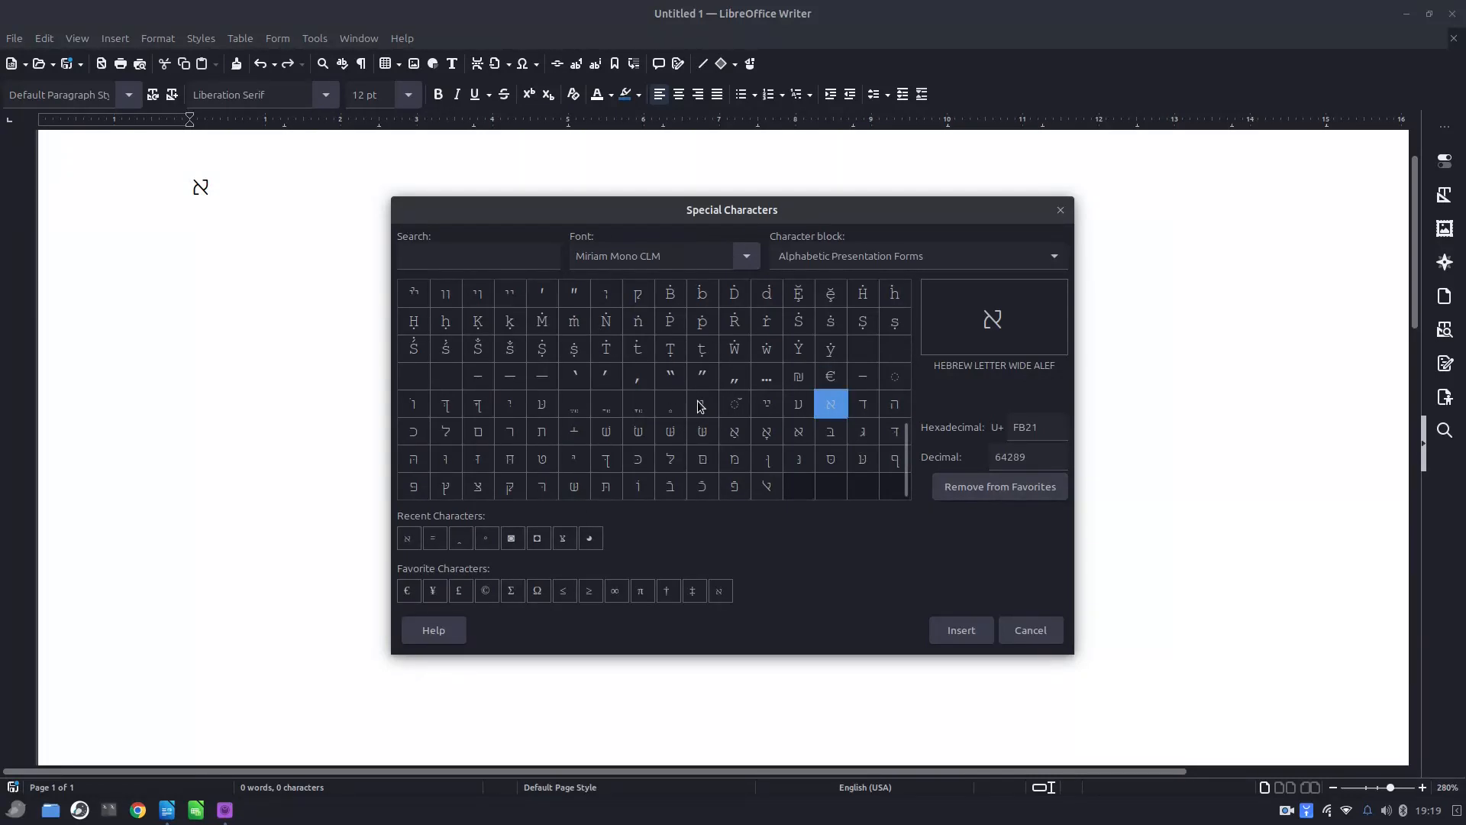
{"action": "double_click", "coordinate": [733, 411]}
{"action": "double_click", "coordinate": [703, 431]}
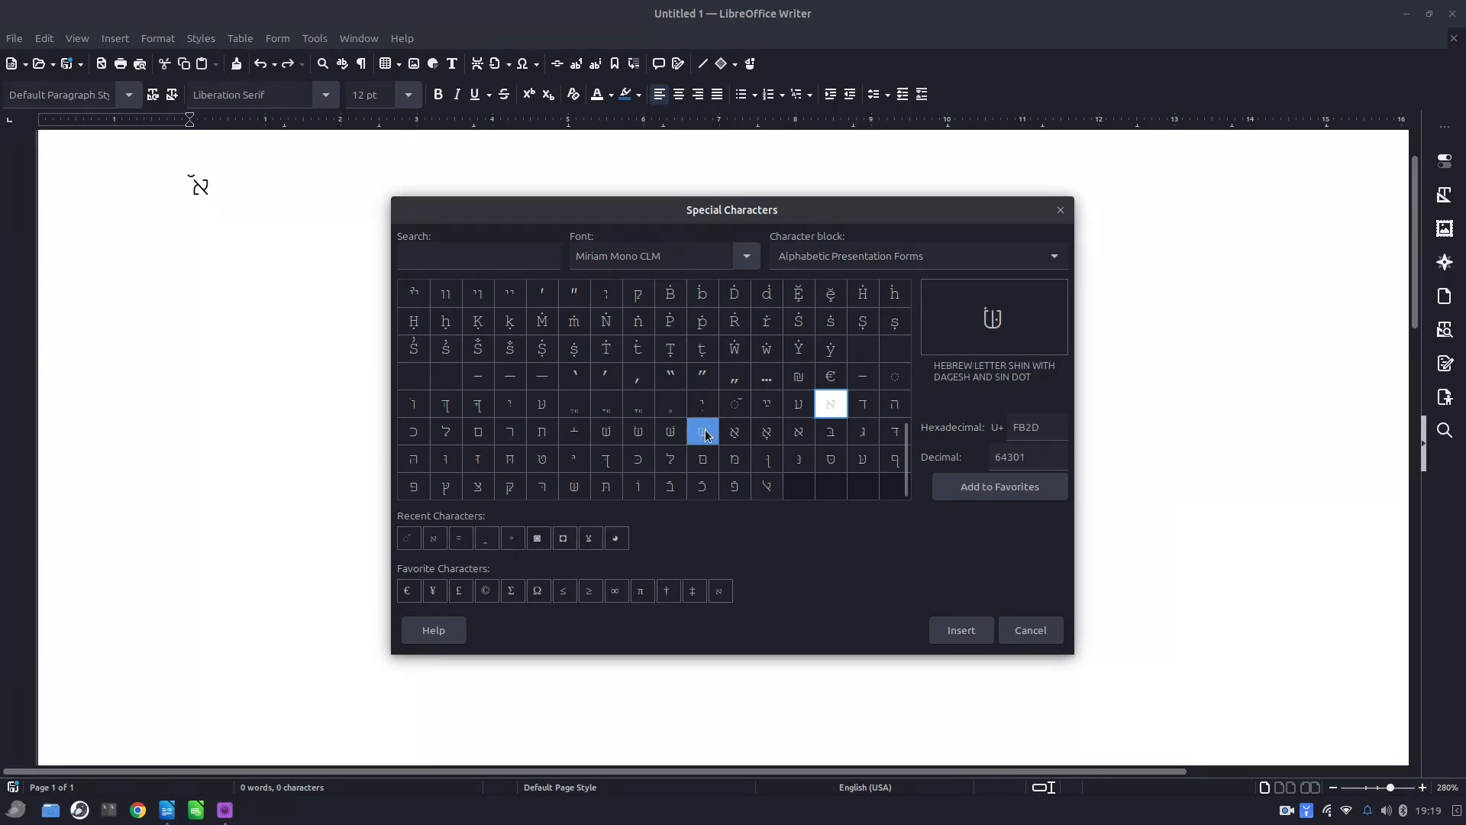
{"action": "double_click", "coordinate": [660, 432]}
{"action": "double_click", "coordinate": [638, 432]}
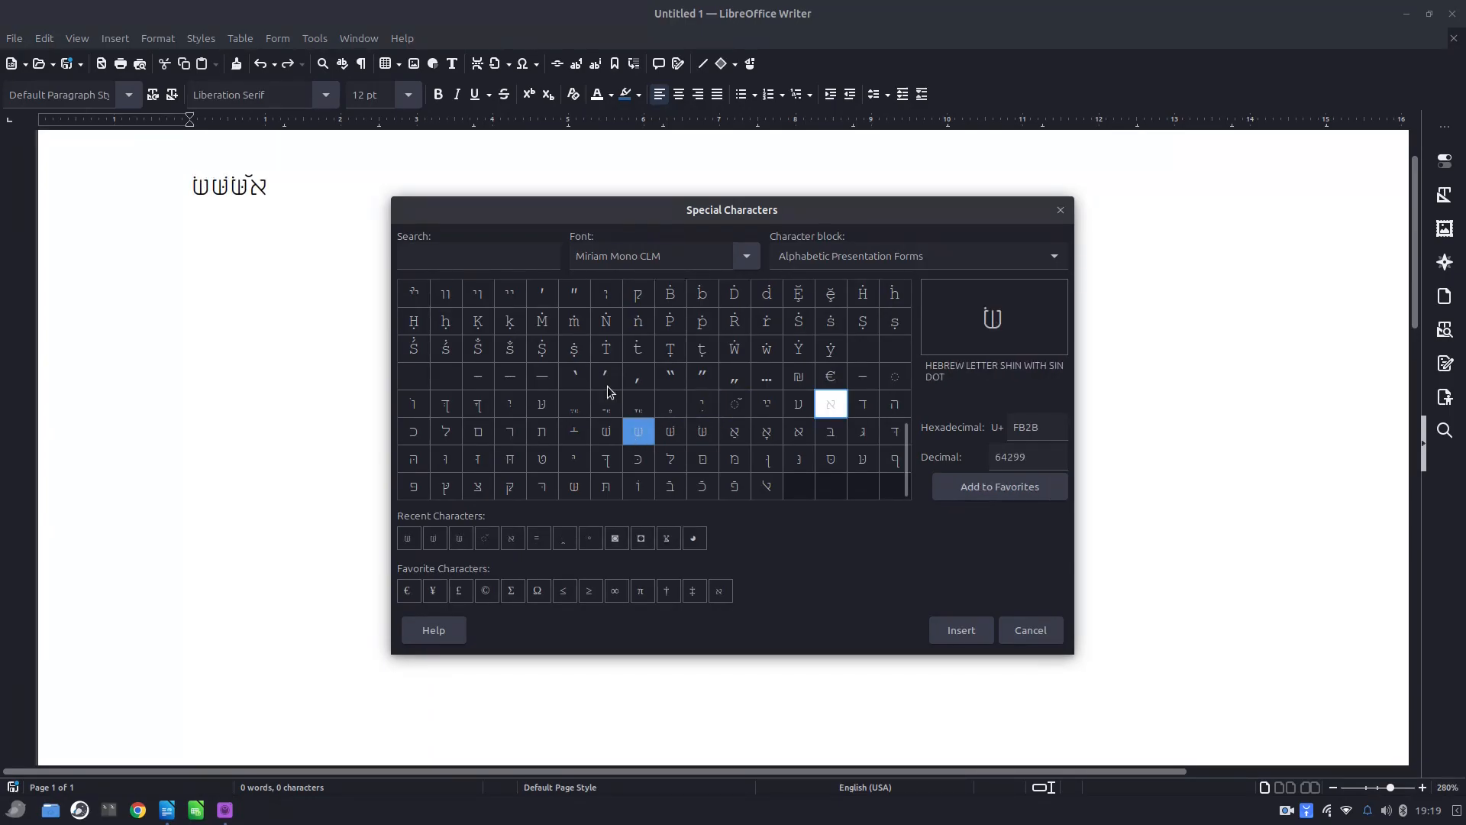
Step: Insert the digit 5 and the accented Latin letters Ŵ, ŵ and Ż into the document
{"action": "scroll", "coordinate": [607, 386], "scroll_direction": "up", "scroll_amount": 6}
{"action": "double_click", "coordinate": [608, 325]}
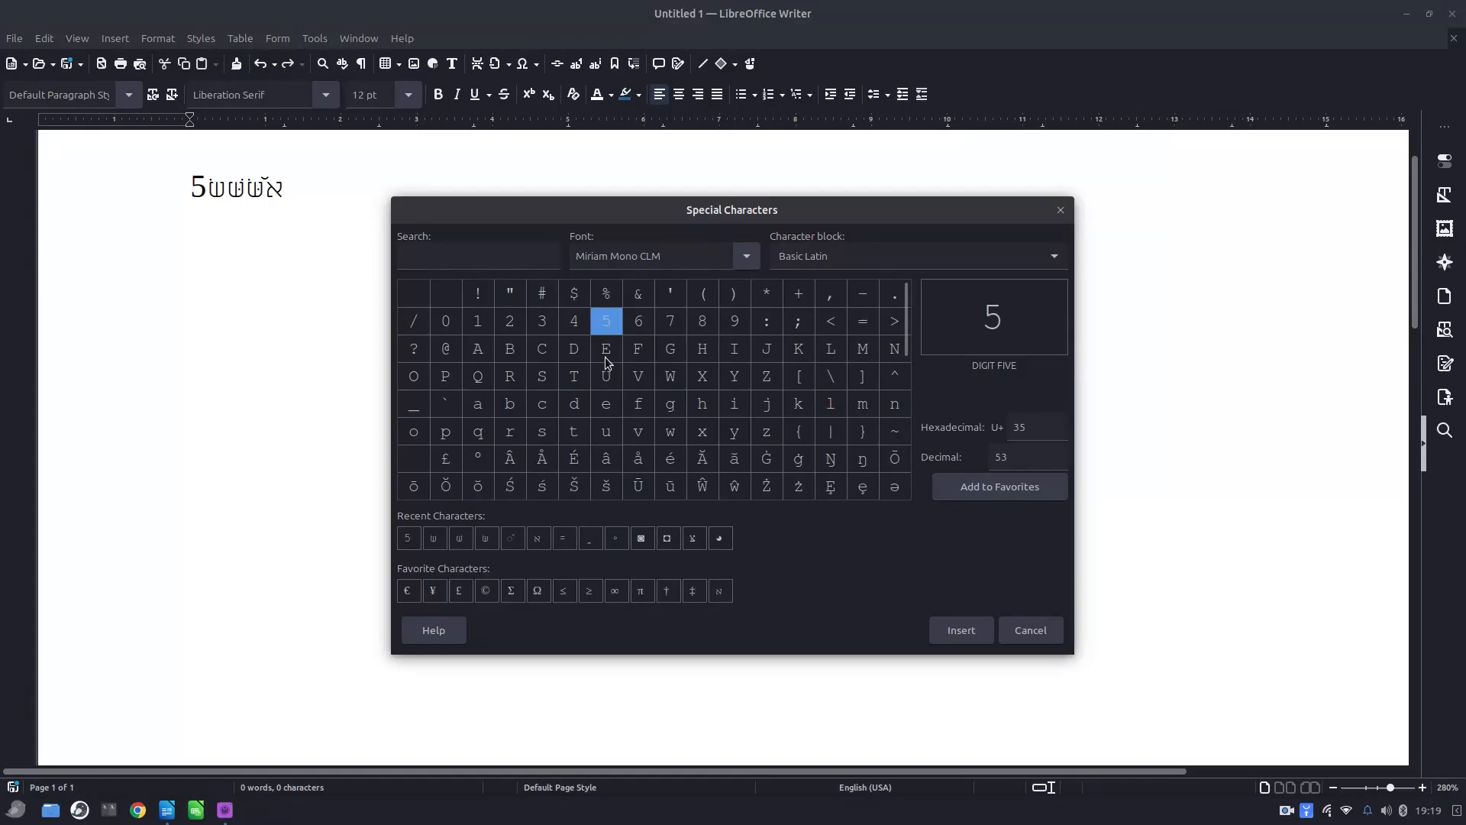
{"action": "scroll", "coordinate": [681, 426], "scroll_direction": "down", "scroll_amount": 3}
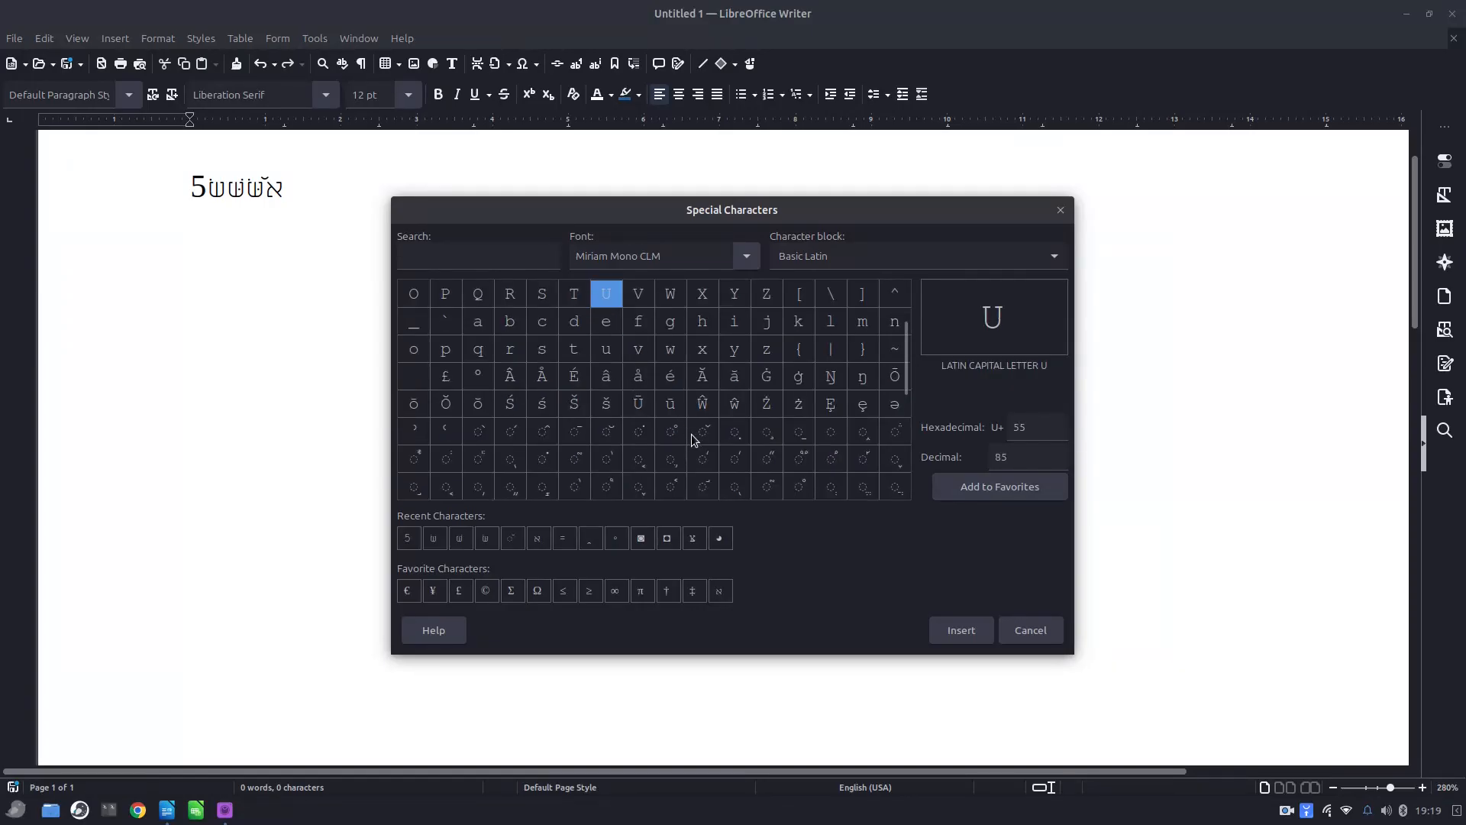
{"action": "double_click", "coordinate": [702, 404]}
{"action": "left_click", "coordinate": [729, 407]}
{"action": "double_click", "coordinate": [729, 407]}
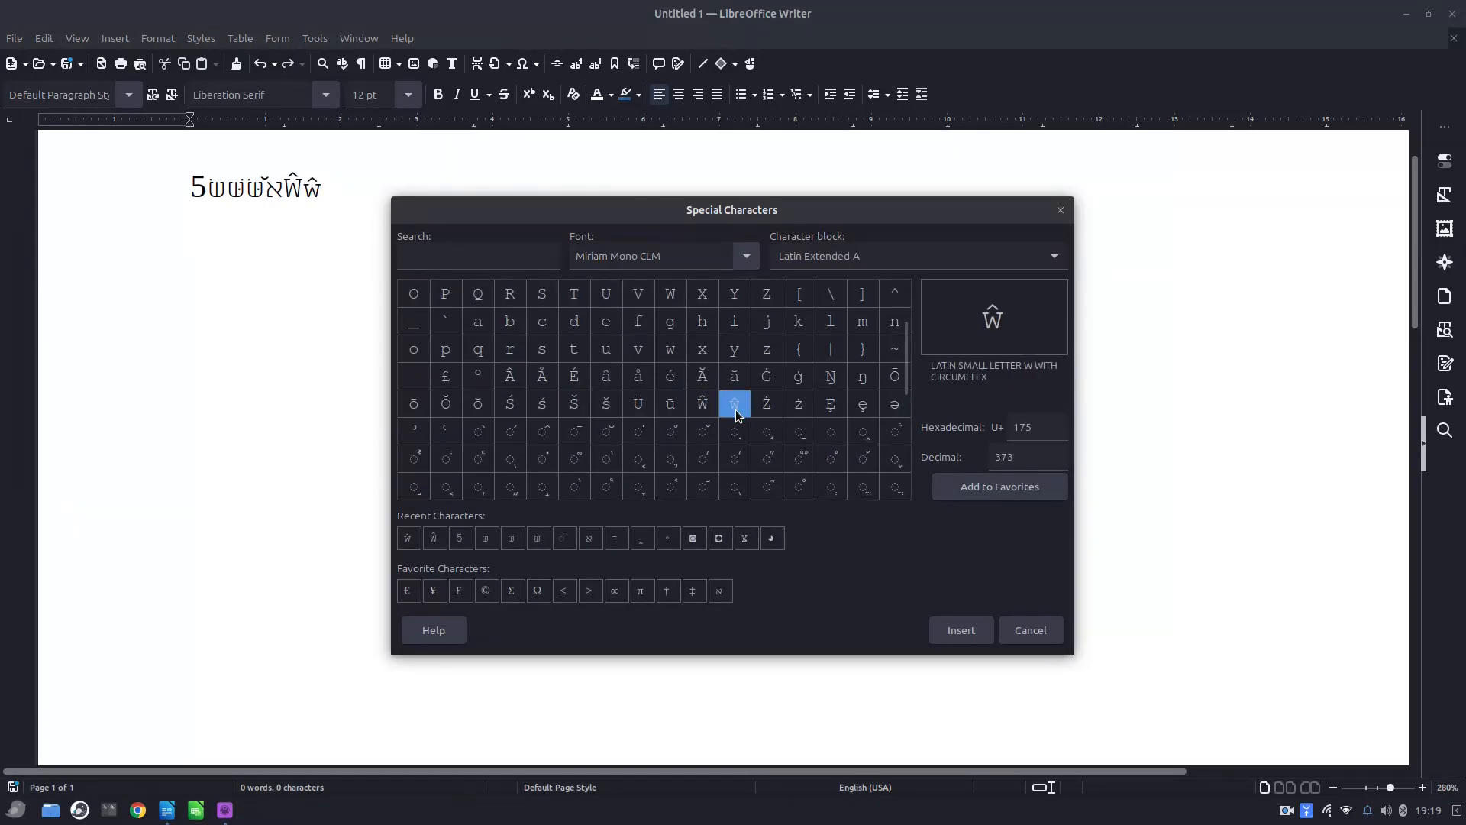
{"action": "double_click", "coordinate": [766, 403]}
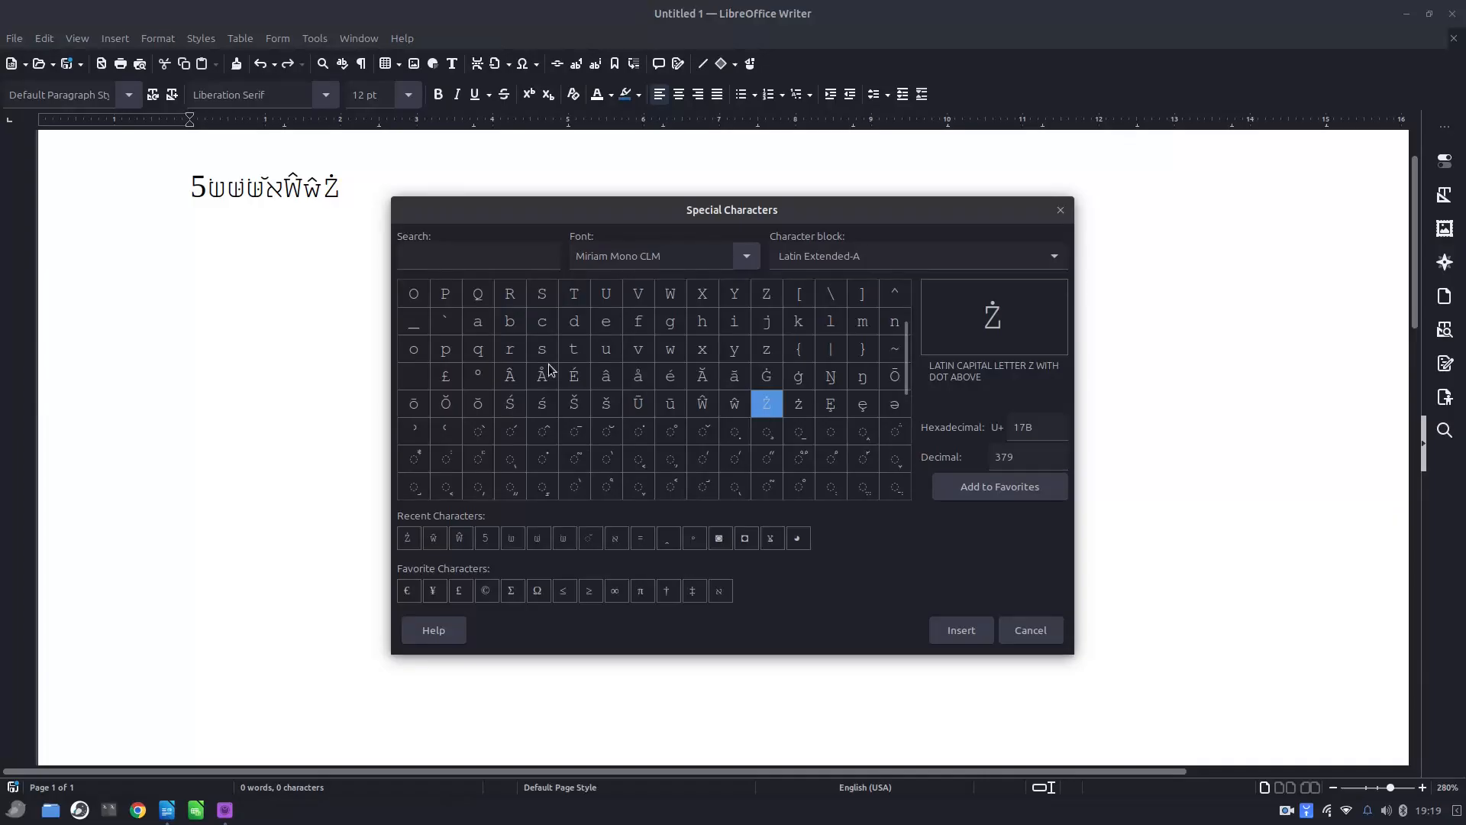
Step: Switch the character font to Noto Mono and insert the ogonek ˛, small tilde ˜, double acute accent ˝ and Ǿ
{"action": "left_click", "coordinate": [746, 256]}
{"action": "left_click", "coordinate": [649, 595]}
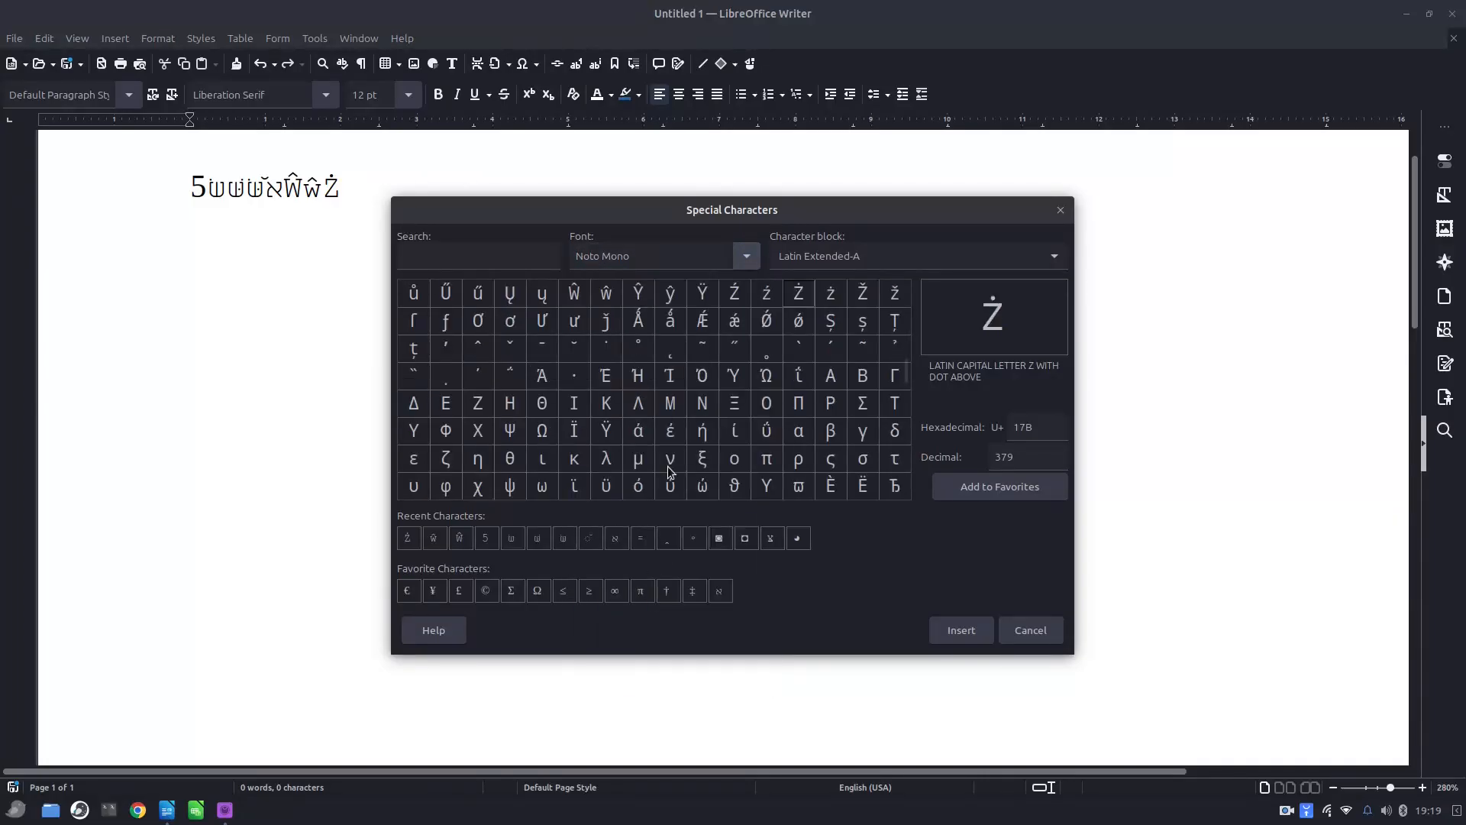
{"action": "double_click", "coordinate": [670, 348]}
{"action": "double_click", "coordinate": [702, 355]}
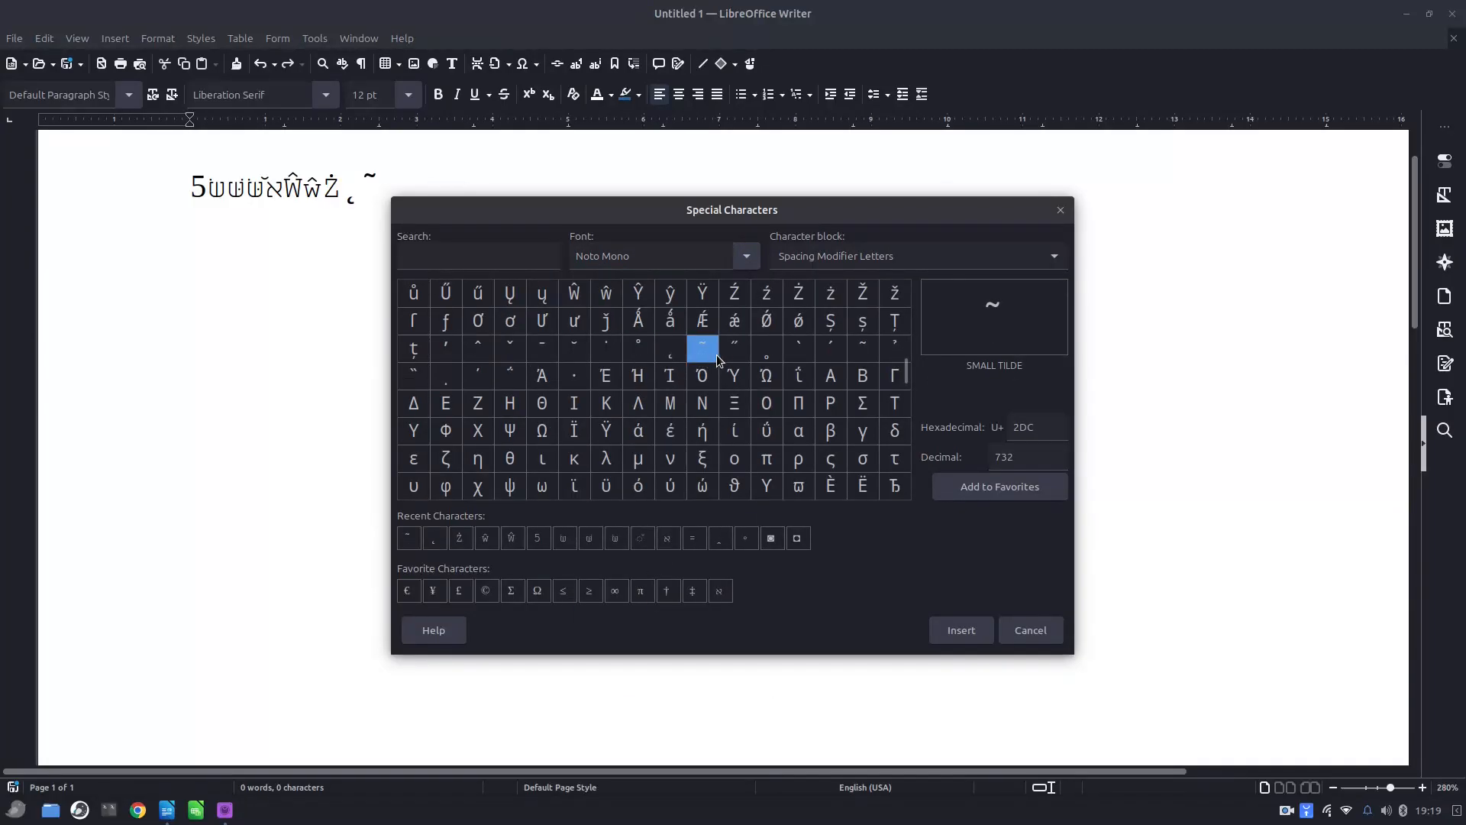
{"action": "double_click", "coordinate": [727, 355]}
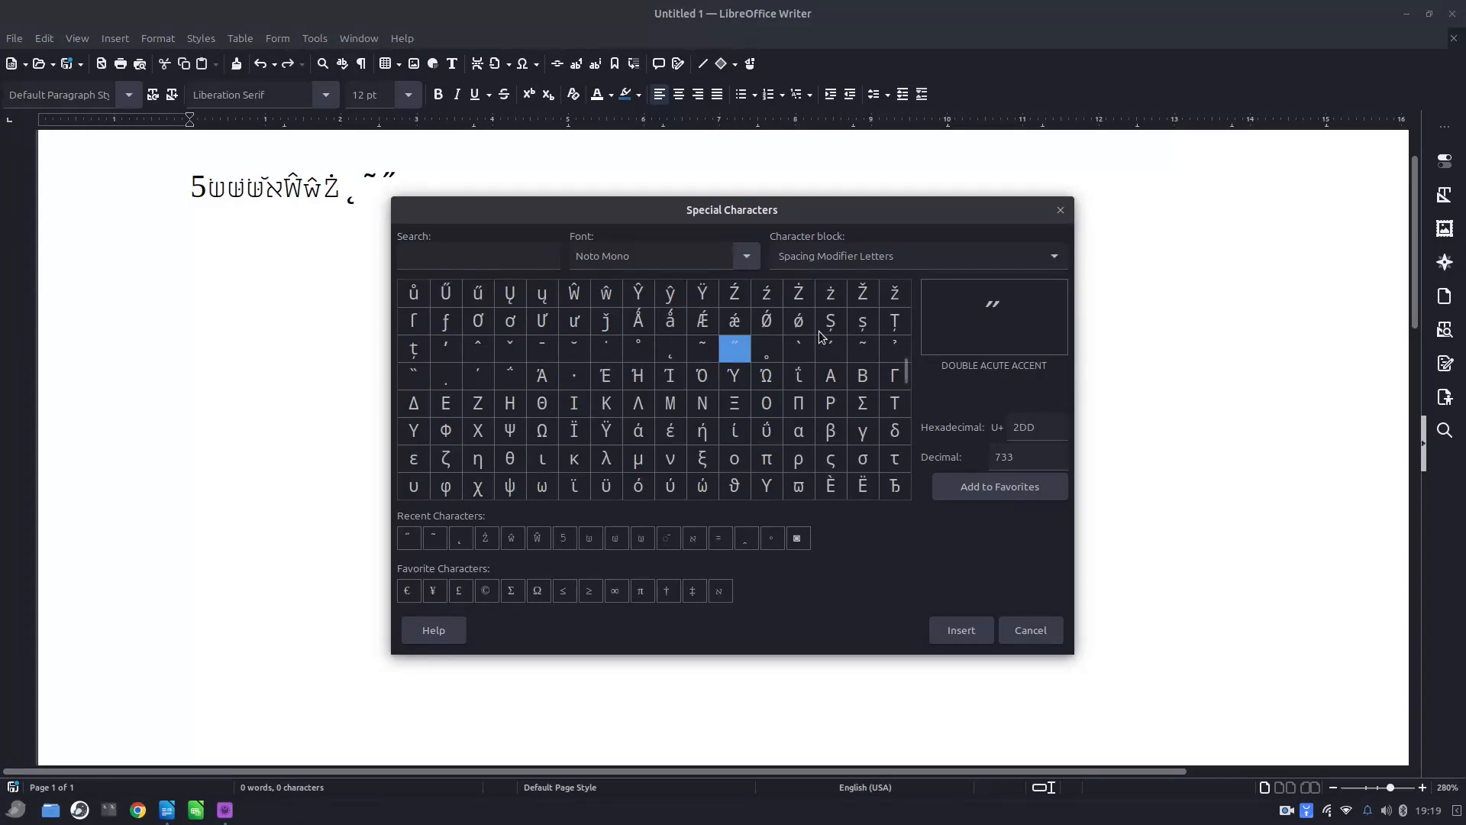
{"action": "left_click", "coordinate": [772, 322]}
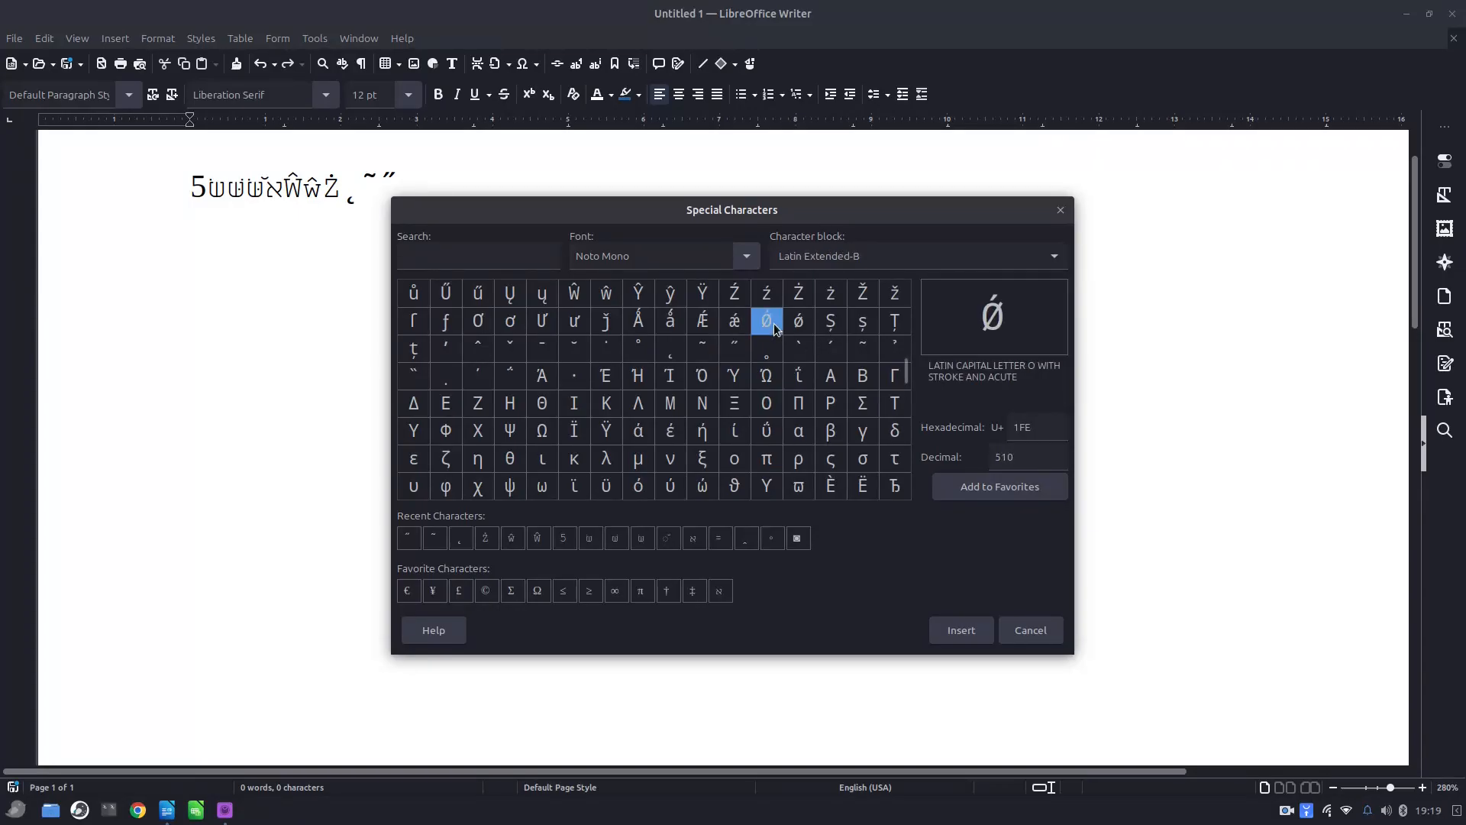
{"action": "left_click", "coordinate": [959, 630]}
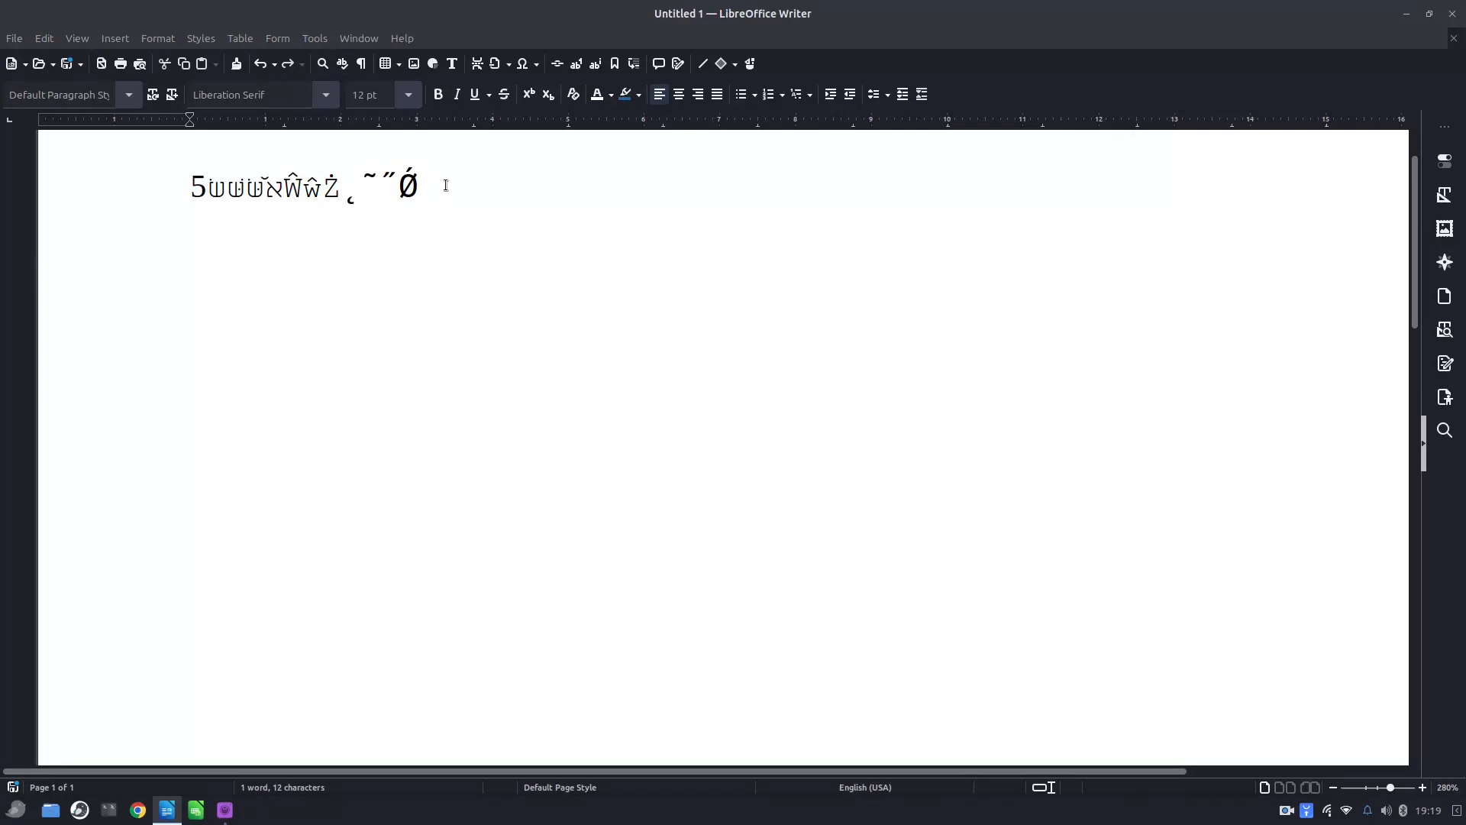
{"action": "left_click", "coordinate": [524, 64]}
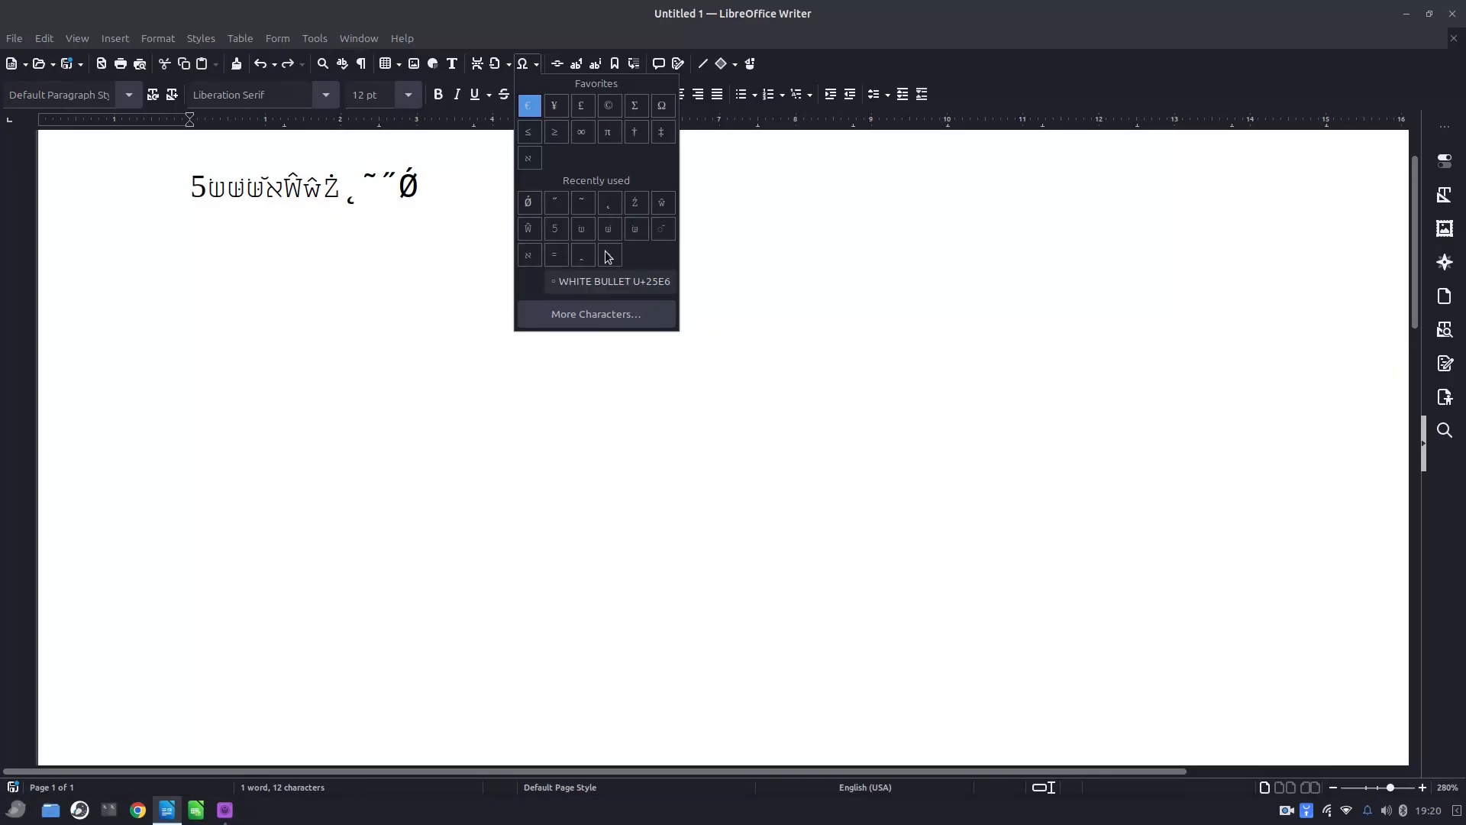
{"action": "left_click", "coordinate": [601, 314]}
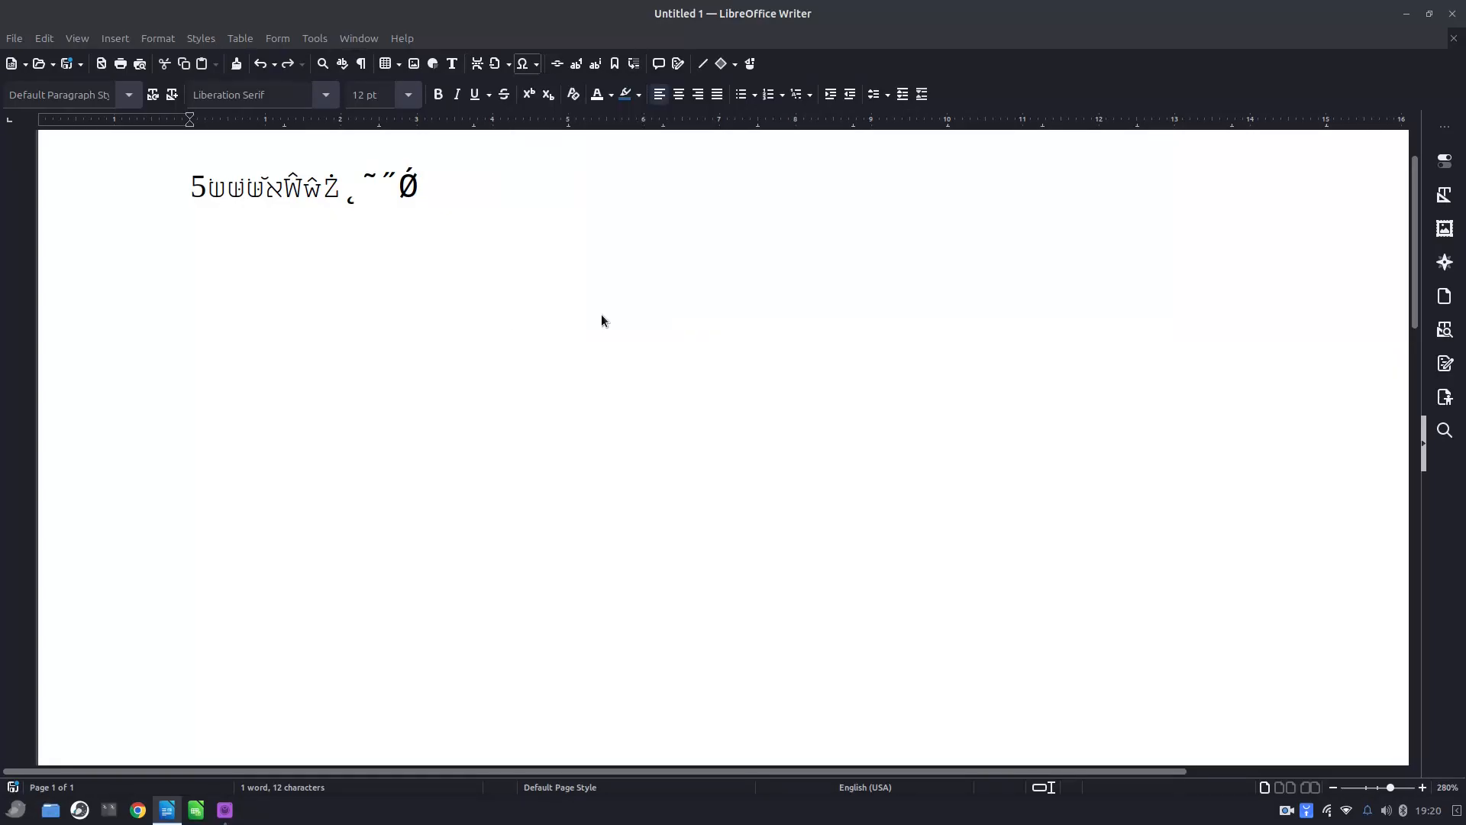
{"action": "left_click", "coordinate": [1026, 630]}
Step: Insert Ǿ and Ż at the end of the line from the recently used characters
{"action": "left_click", "coordinate": [520, 67]}
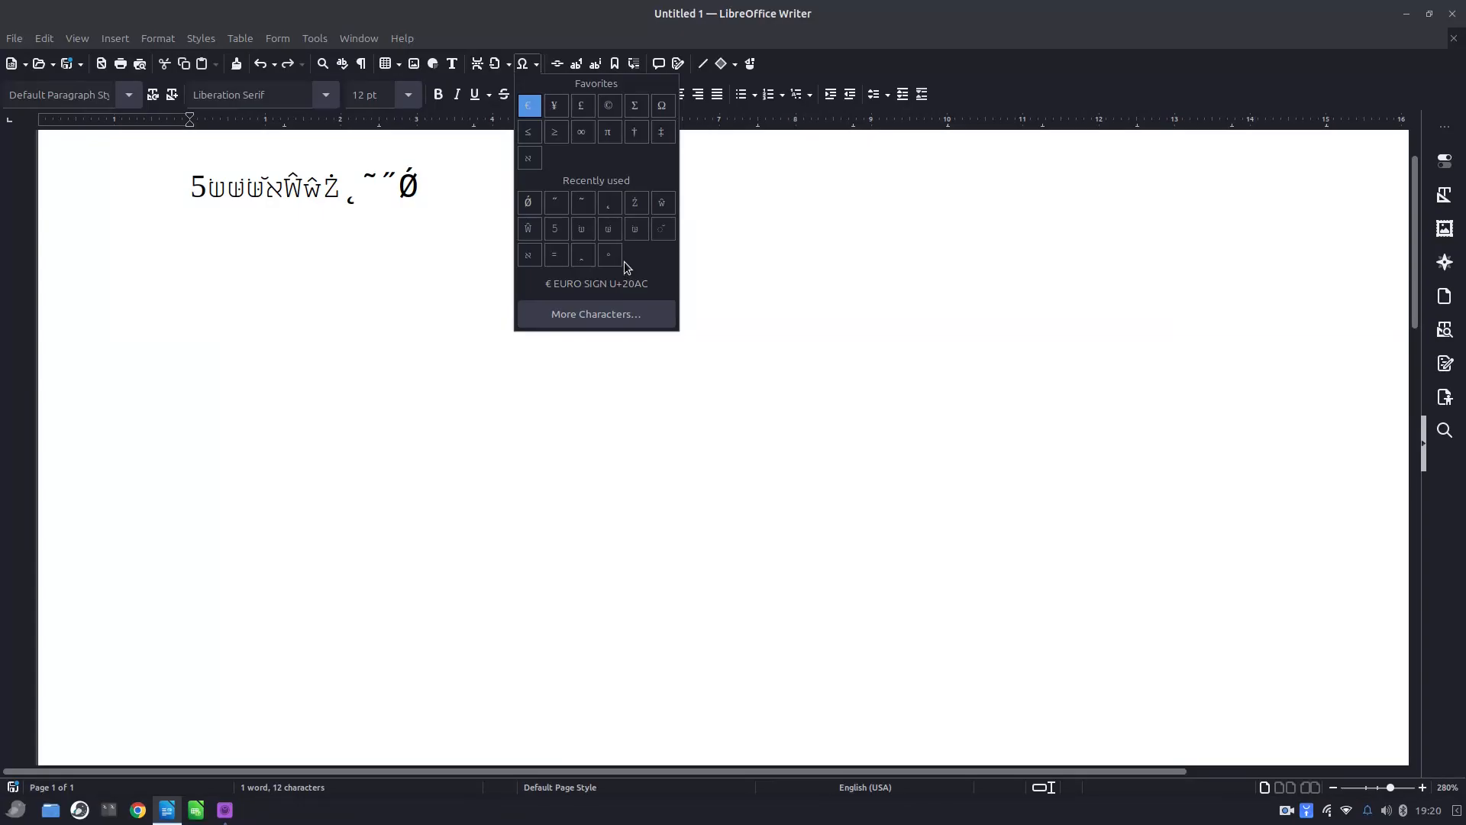
{"action": "left_click", "coordinate": [528, 202]}
{"action": "left_click", "coordinate": [523, 65]}
{"action": "left_click", "coordinate": [635, 205]}
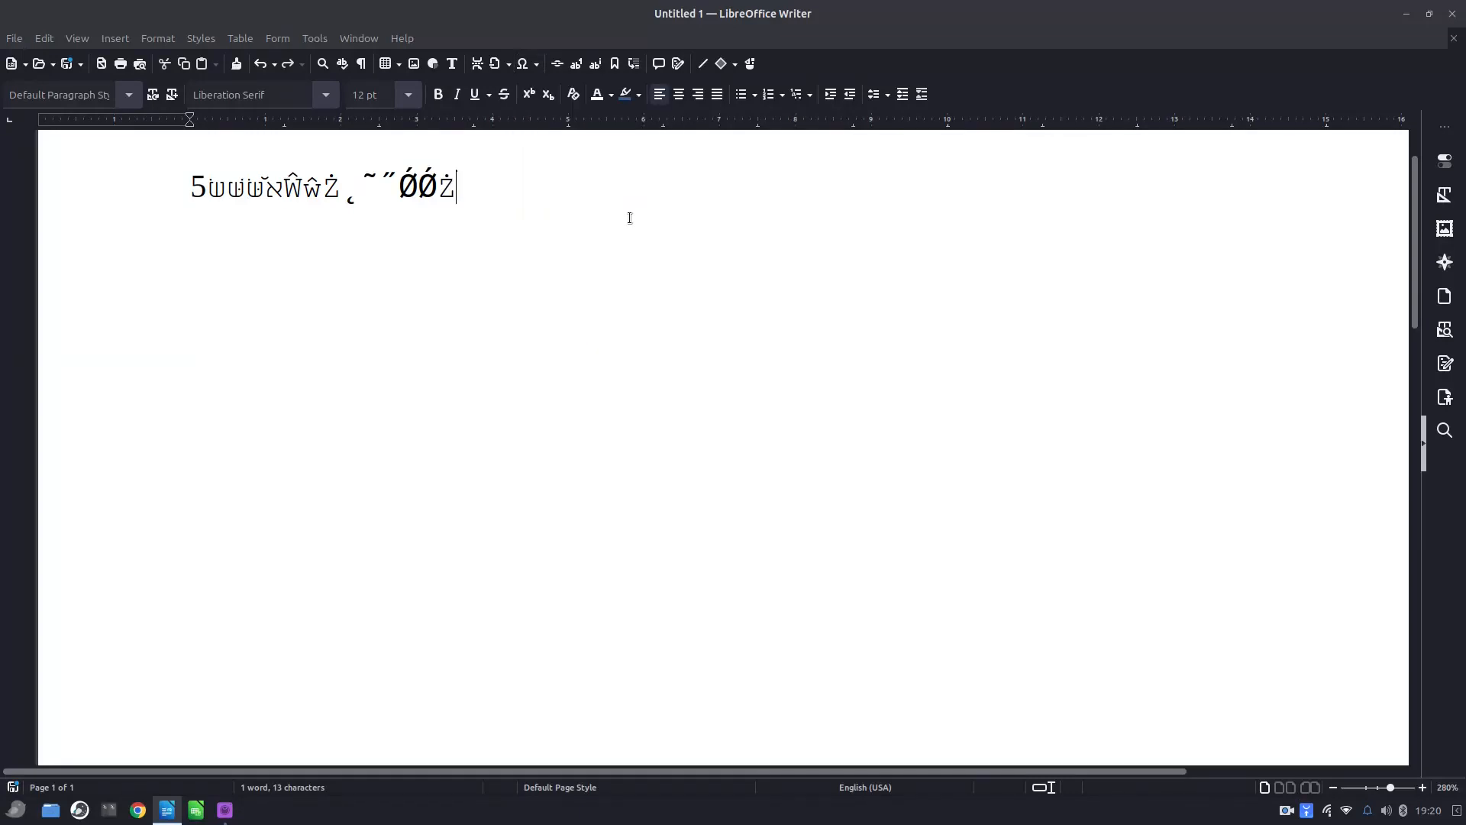
{"action": "left_click_drag", "start_coordinate": [341, 188], "coordinate": [327, 188]}
{"action": "left_click", "coordinate": [524, 206]}
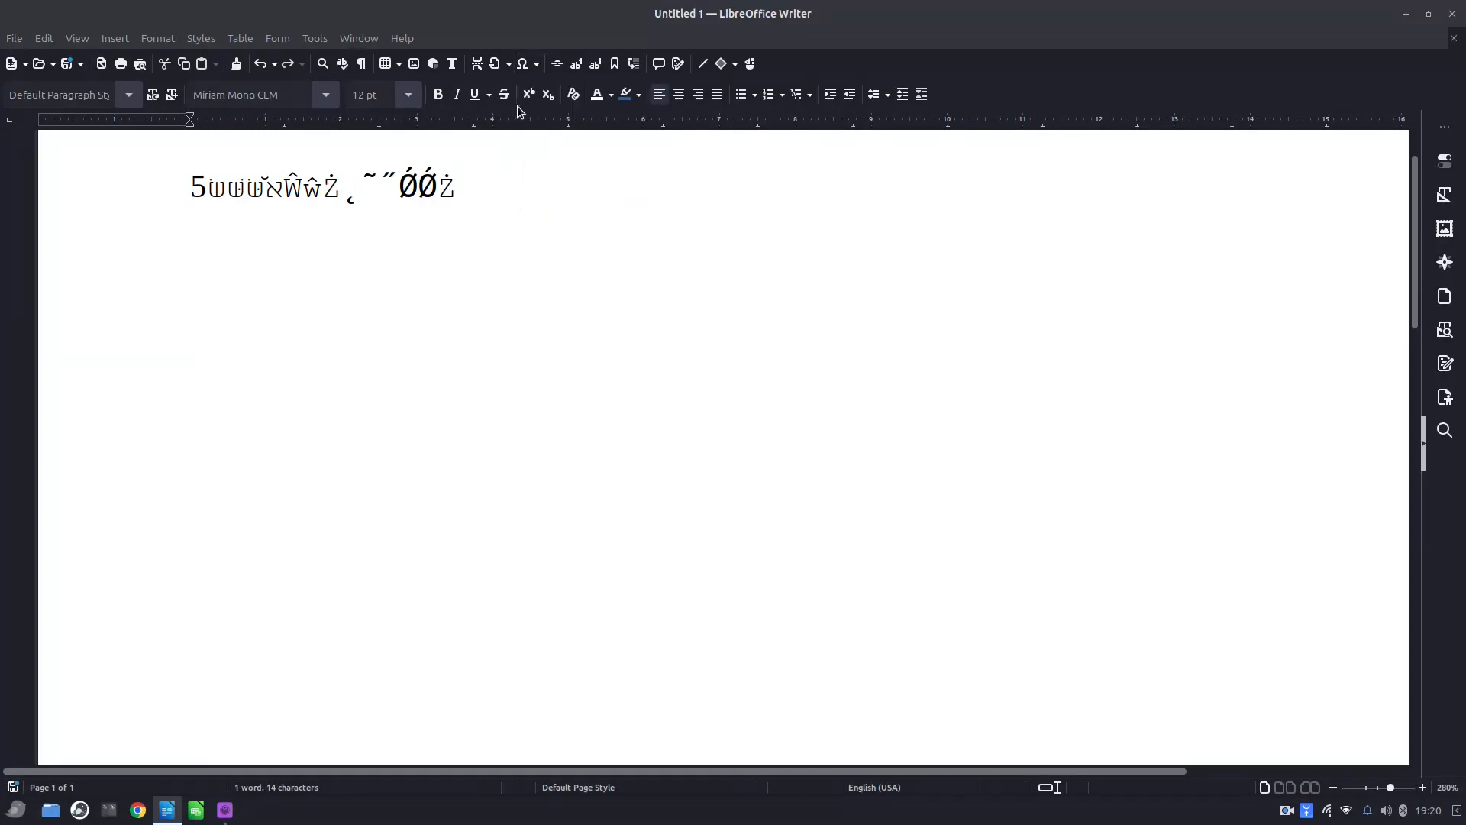
Step: Reopen the full Special Characters dialog and view the Basic Hebrew block of Miriam Mono CLM
{"action": "left_click", "coordinate": [522, 64]}
{"action": "left_click", "coordinate": [593, 309]}
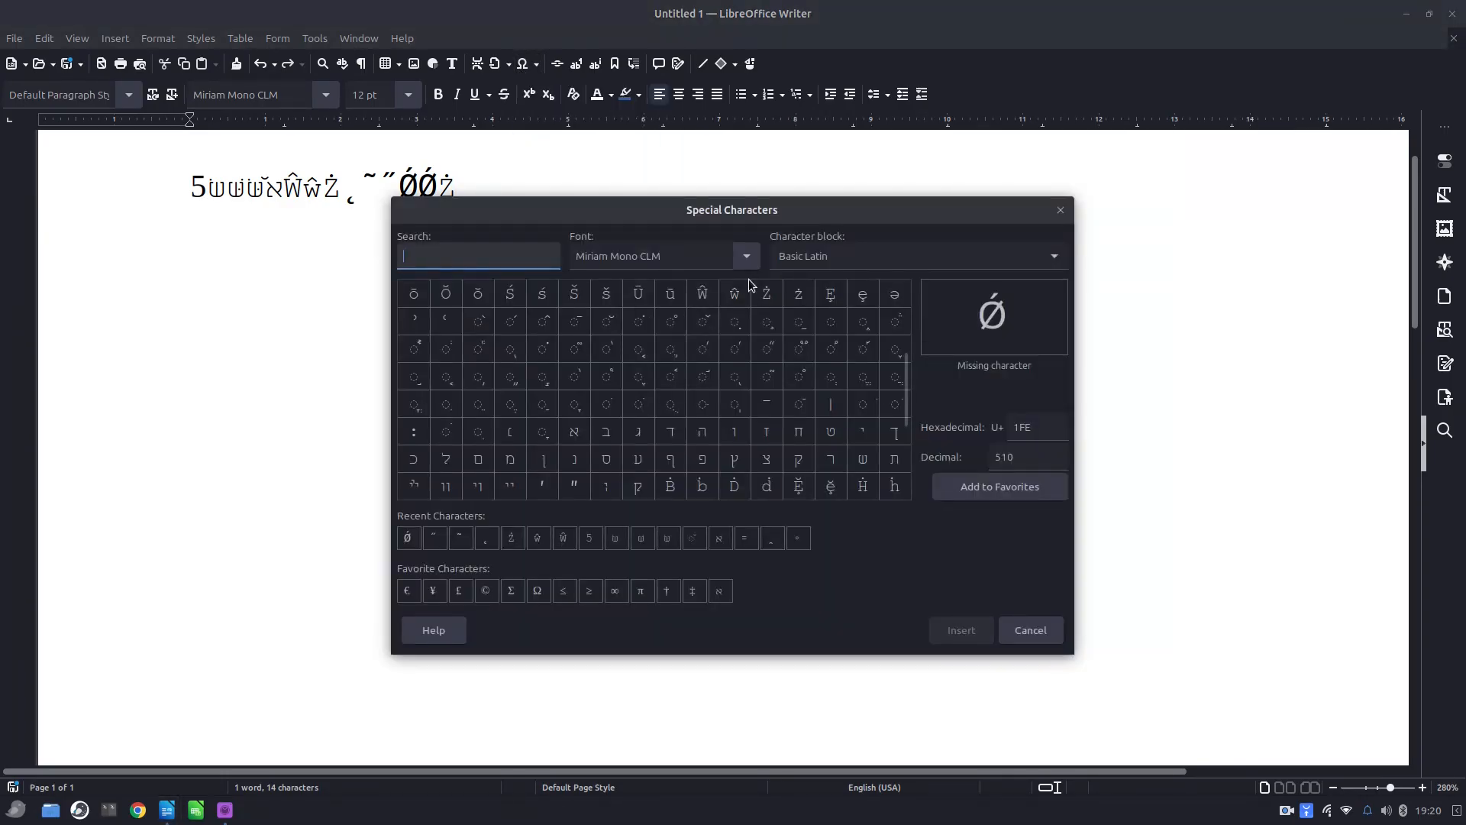
{"action": "left_click", "coordinate": [813, 256]}
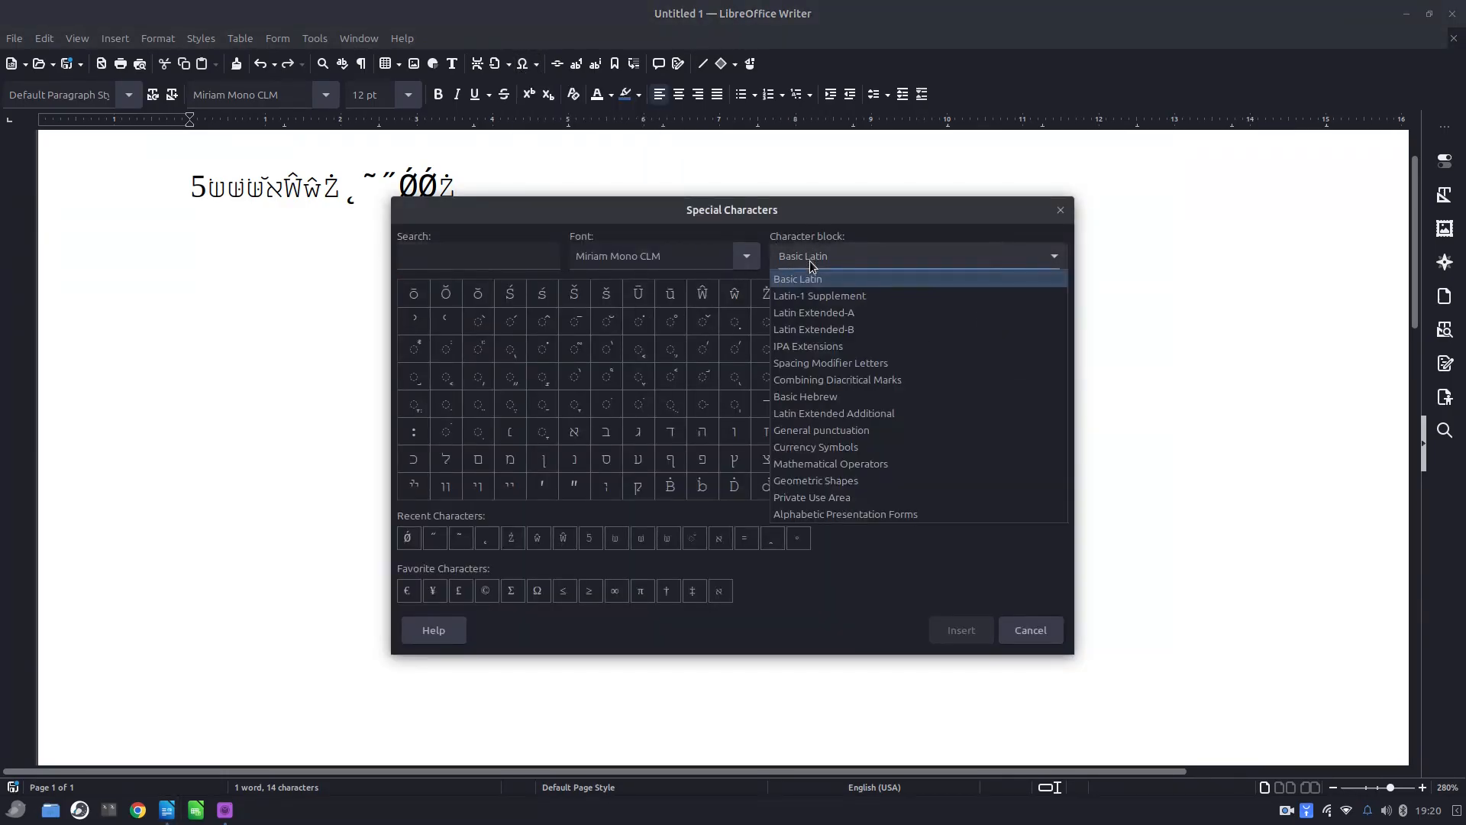
{"action": "left_click", "coordinate": [823, 397]}
Step: Change the character font to Nimbus Roman and view its Greek and Coptic block
{"action": "left_click", "coordinate": [745, 260]}
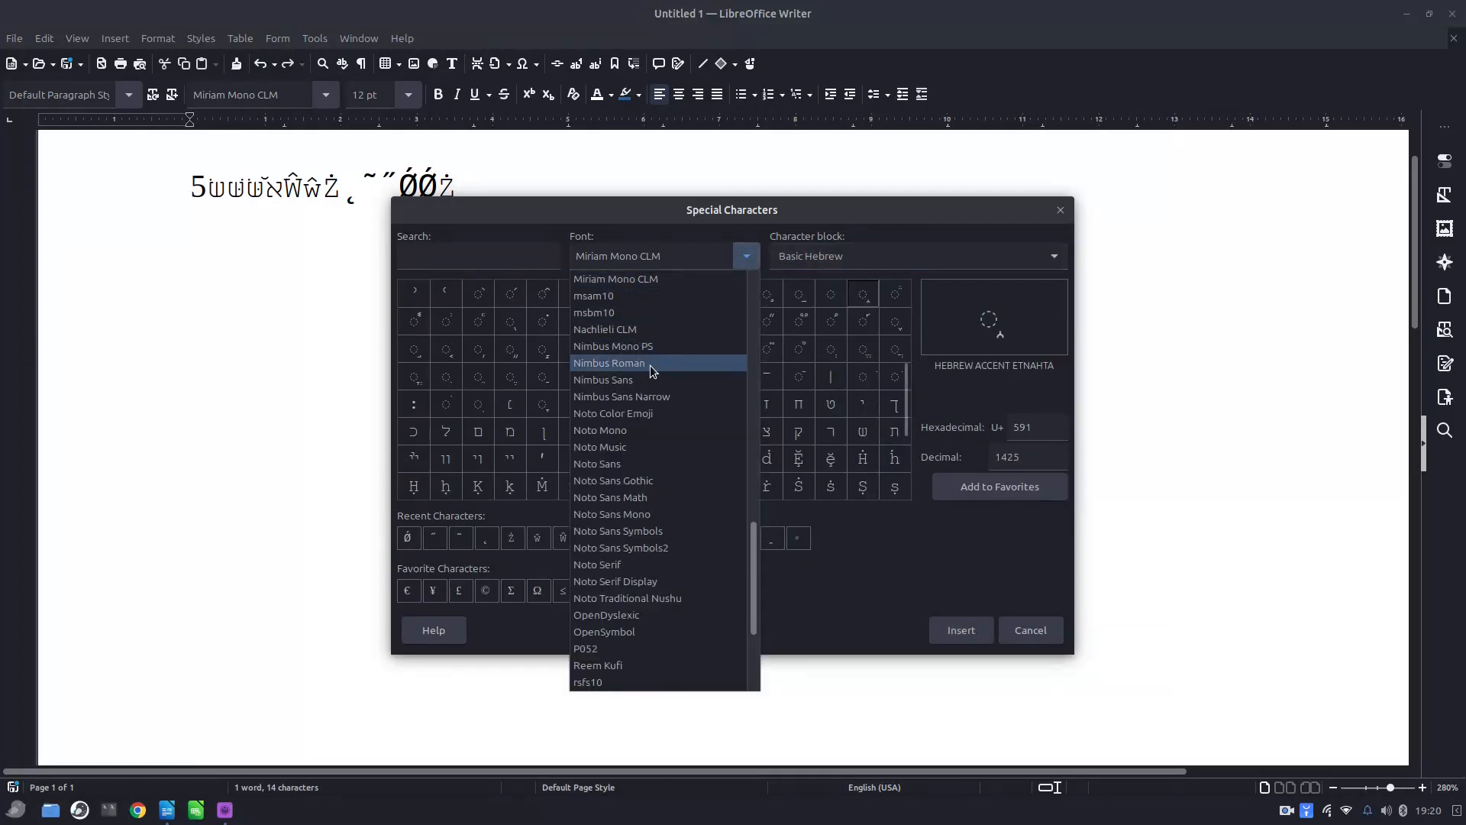
{"action": "left_click", "coordinate": [649, 365]}
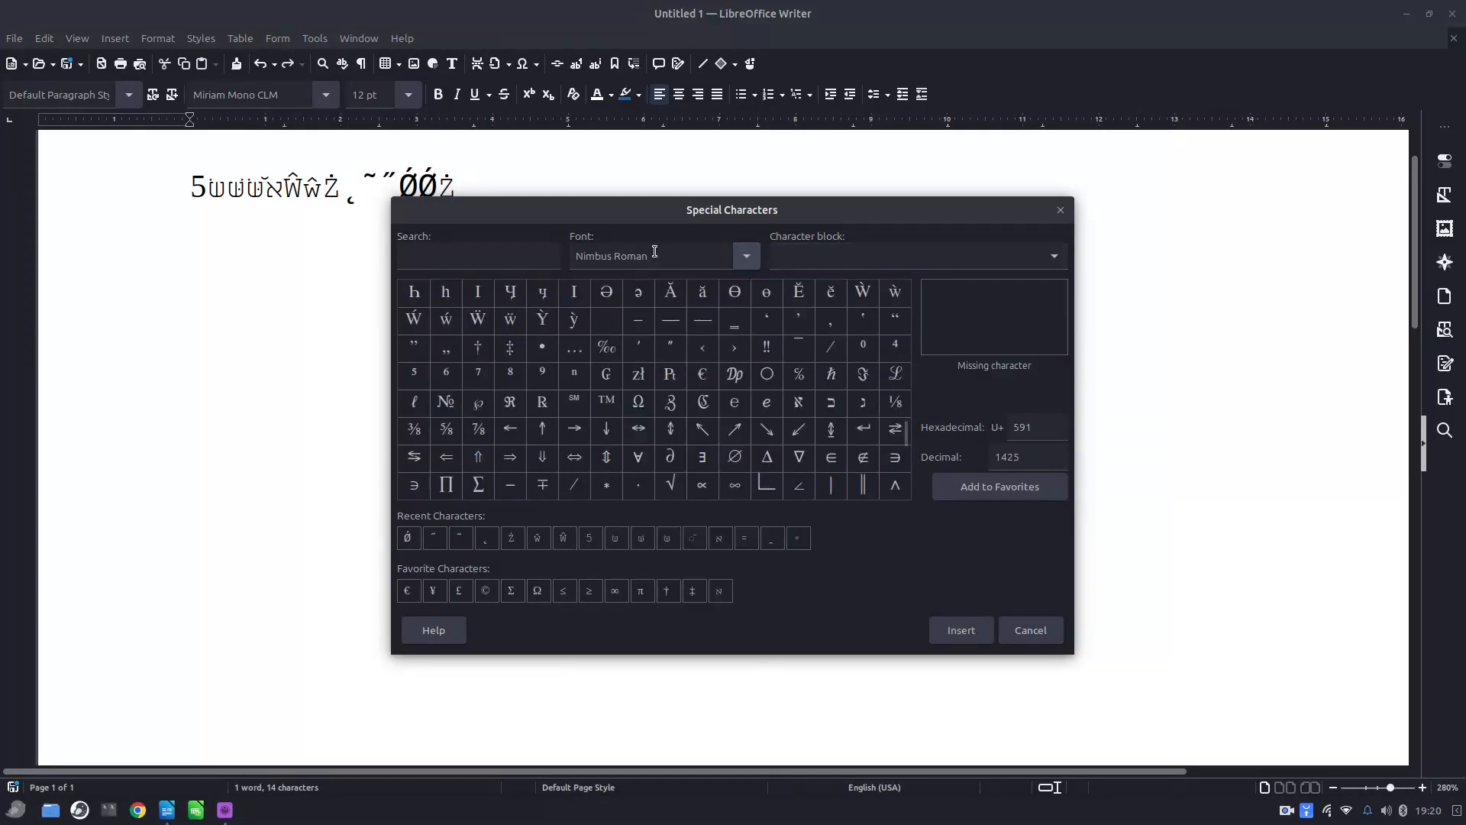
{"action": "left_click", "coordinate": [842, 256]}
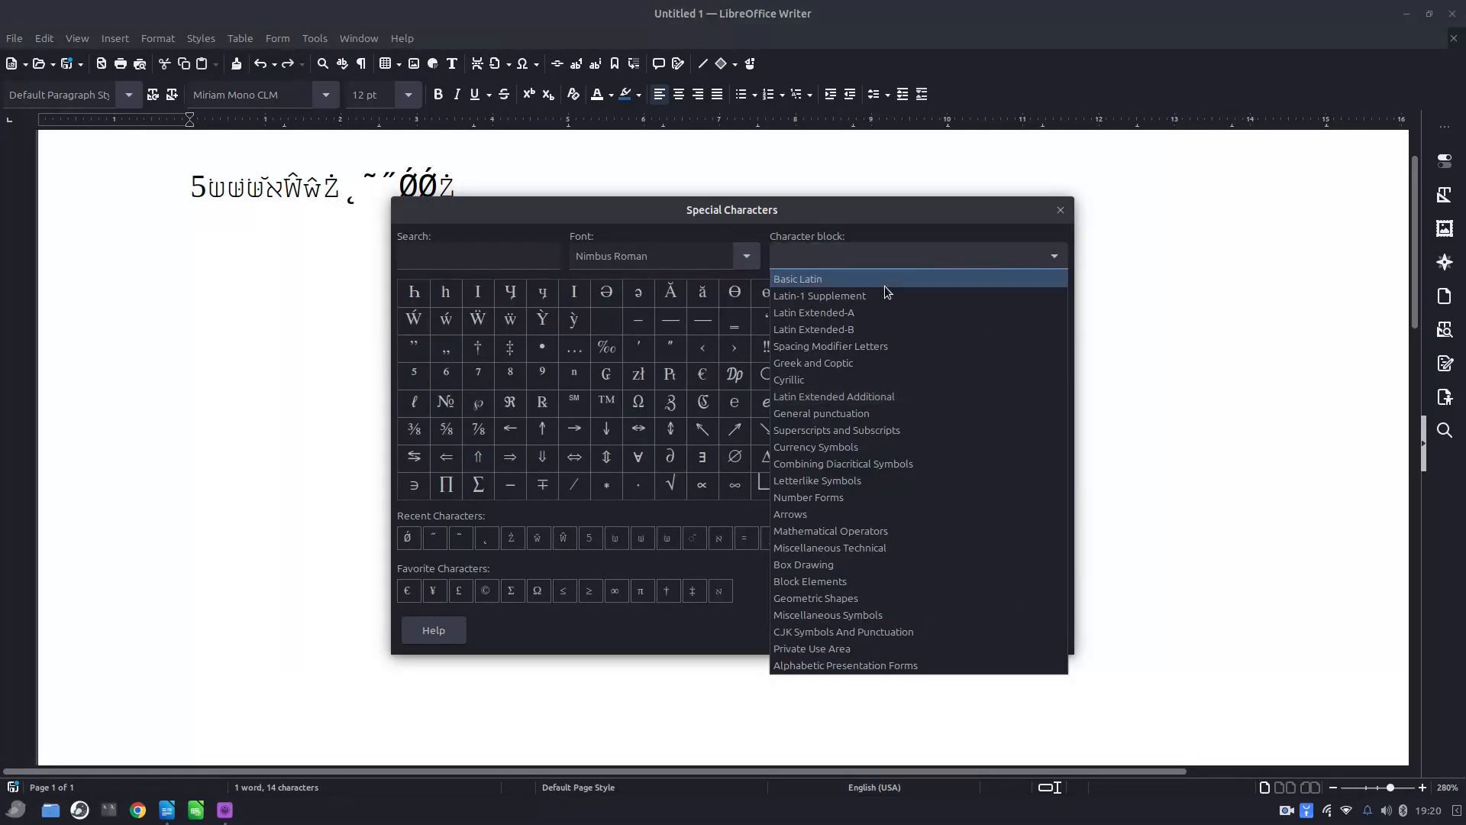
{"action": "left_click", "coordinate": [843, 364]}
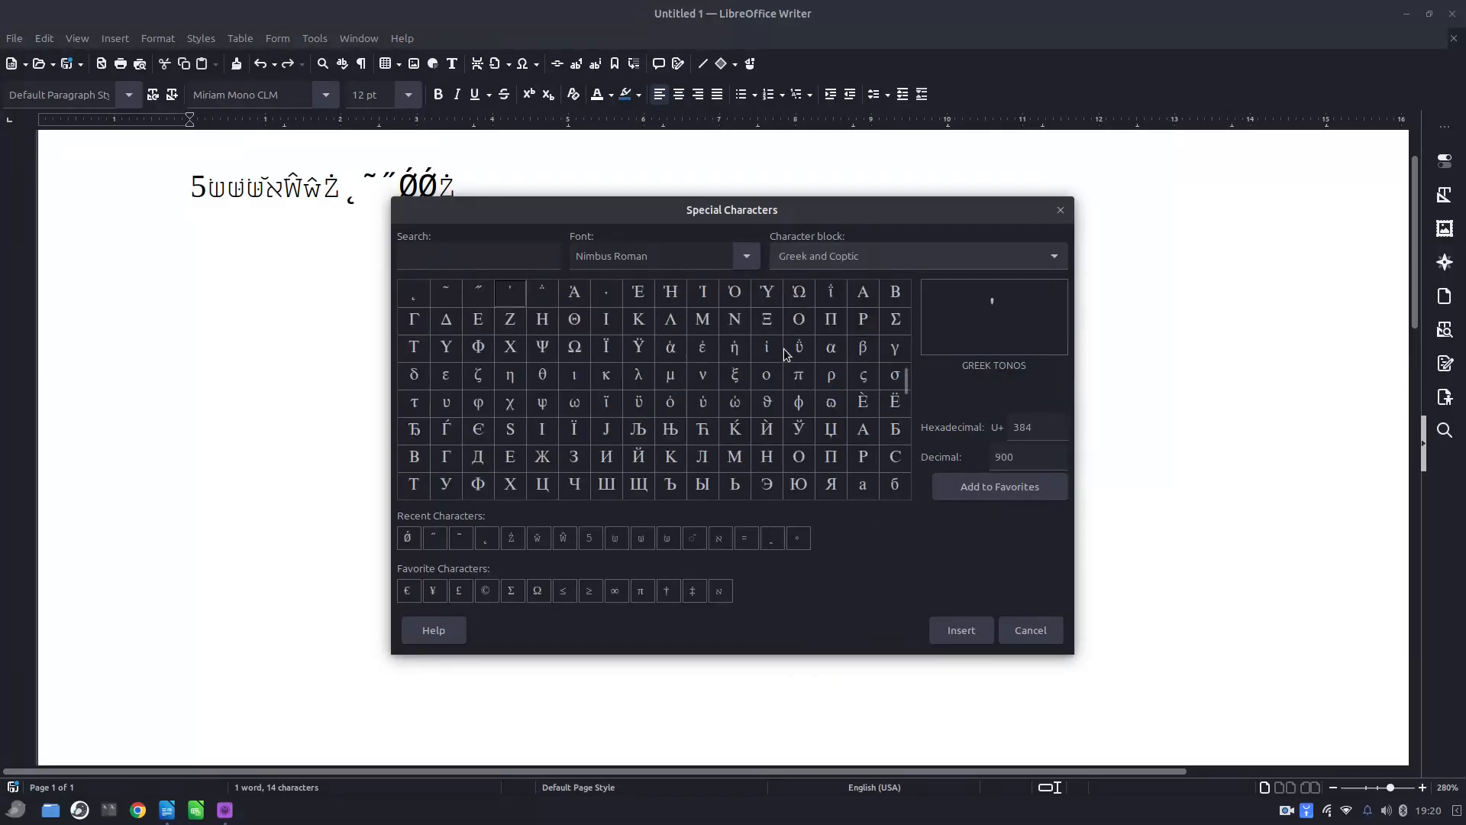
Step: Change the character font to msbm10 and view its Mathematical Operators block
{"action": "left_click", "coordinate": [748, 258]}
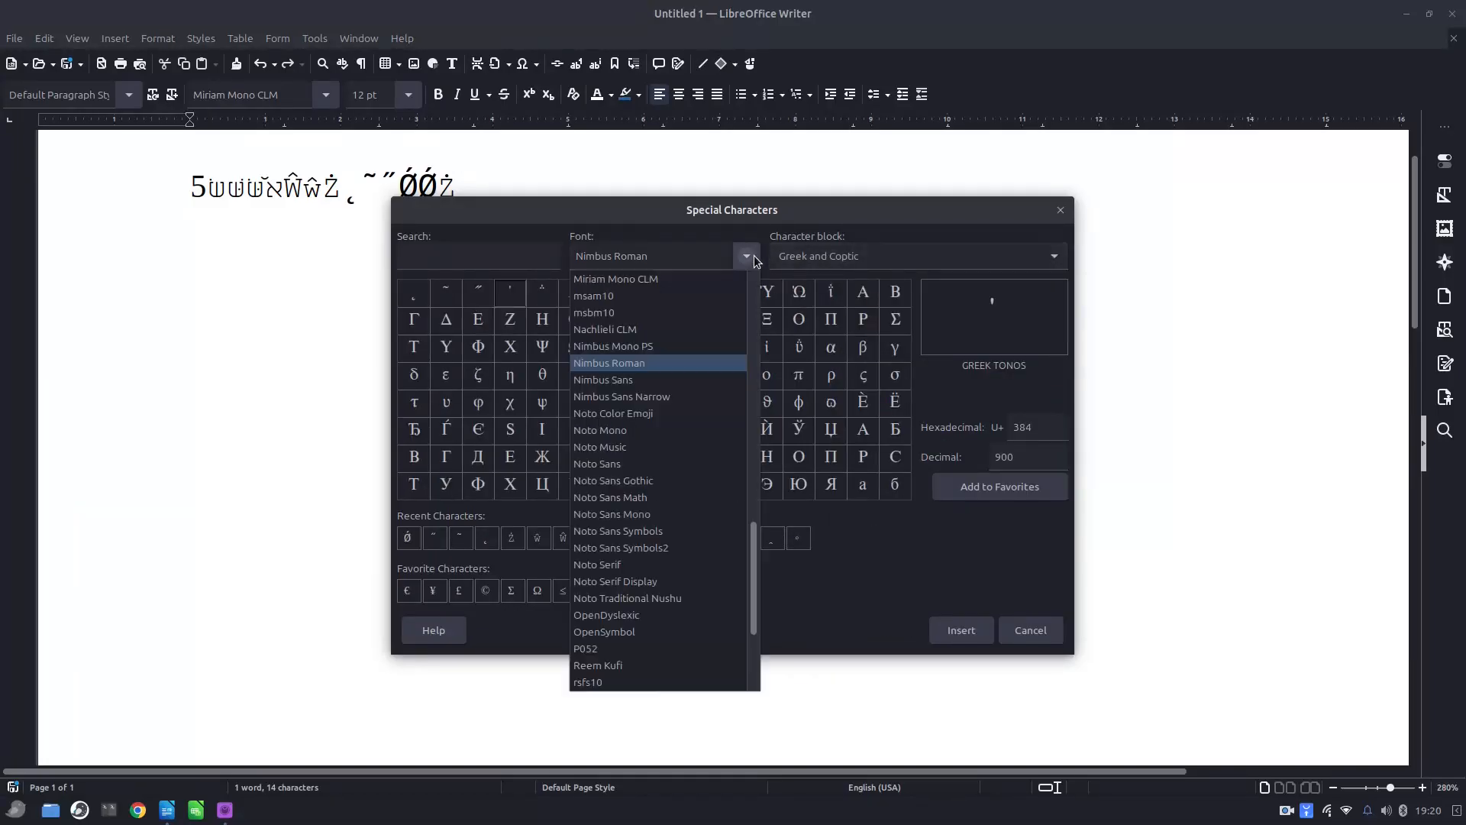
{"action": "left_click", "coordinate": [679, 313]}
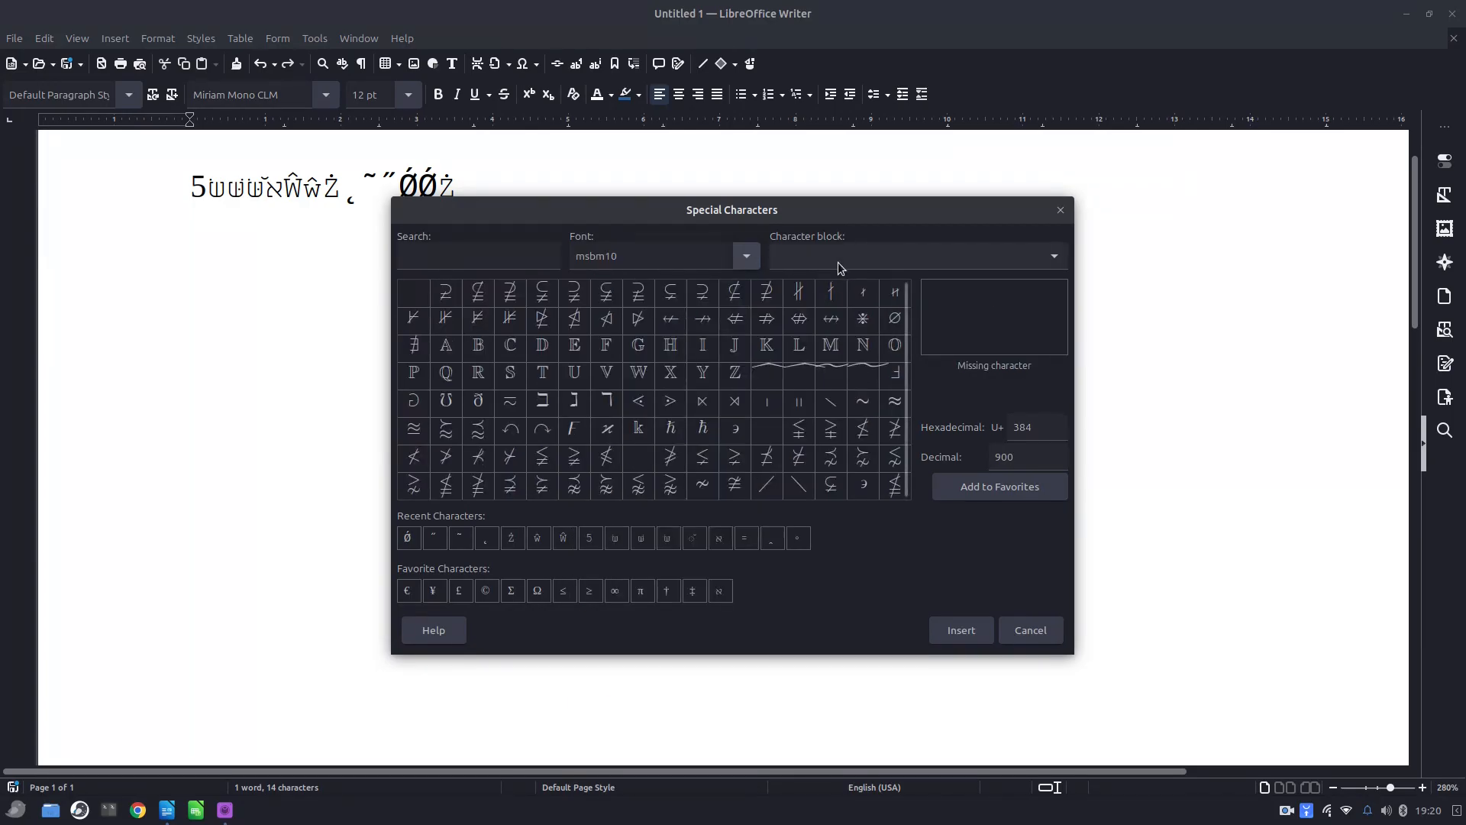
{"action": "left_click", "coordinate": [1036, 258]}
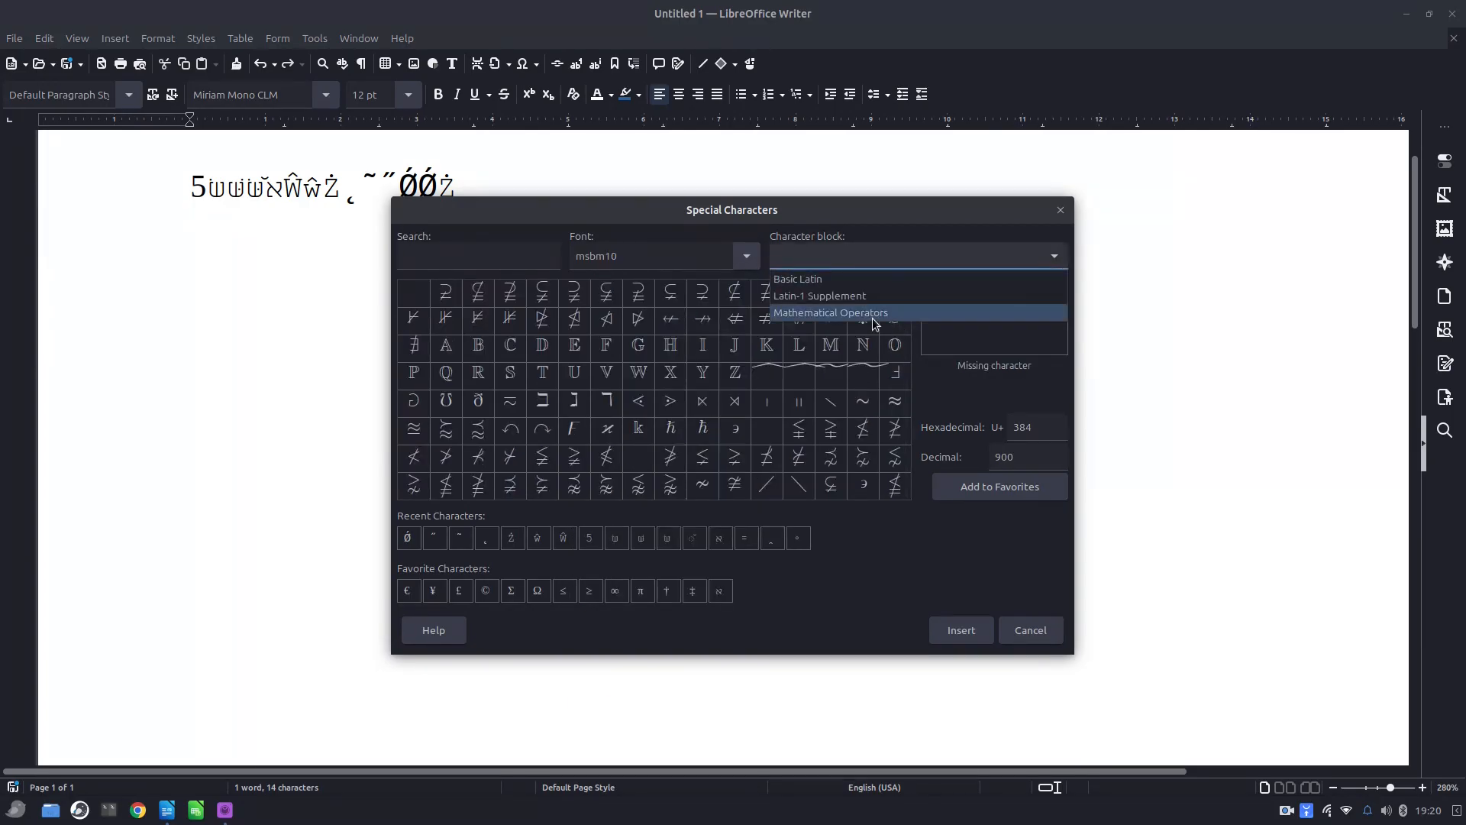
{"action": "left_click", "coordinate": [832, 313]}
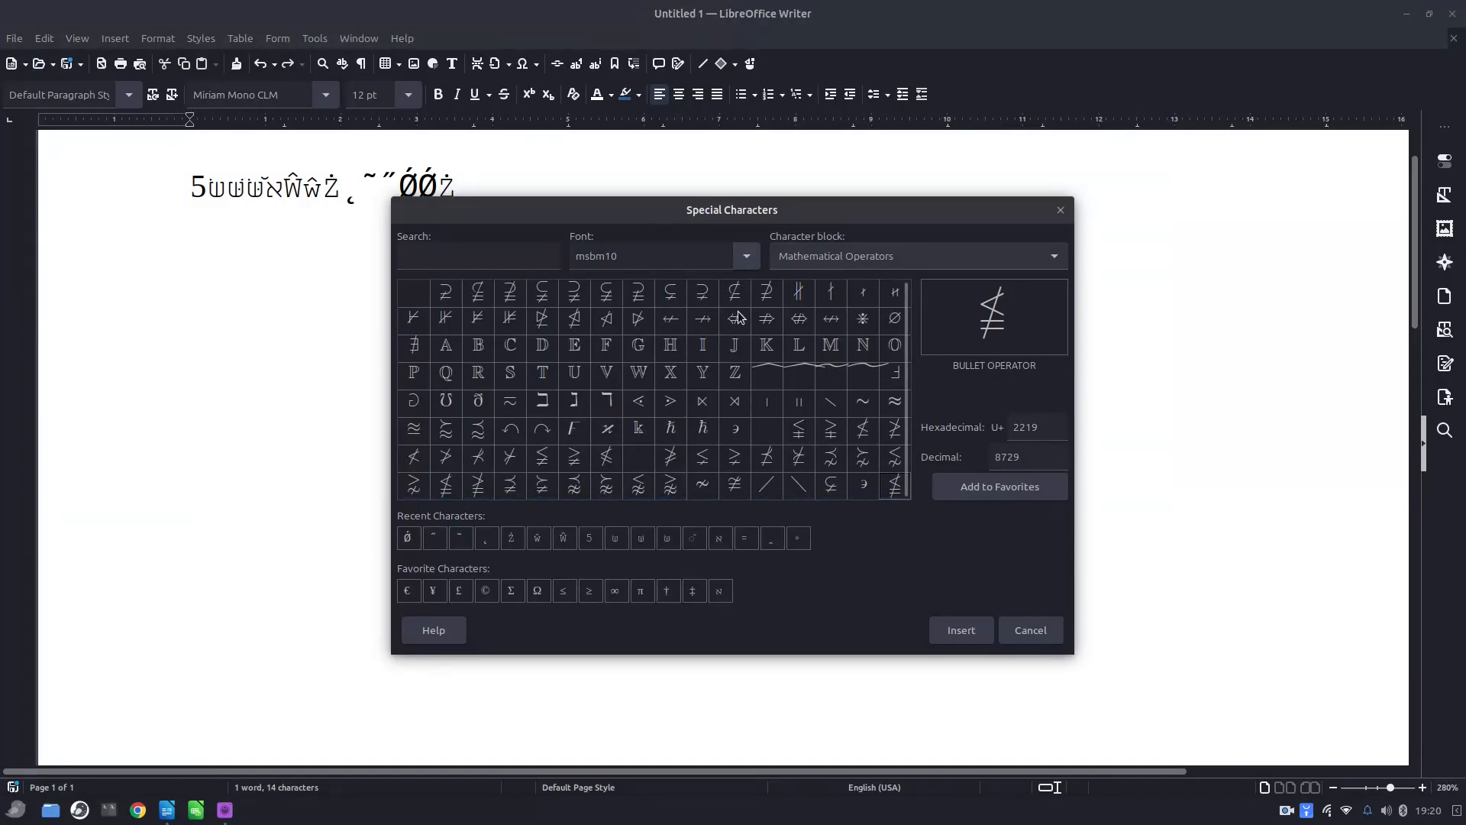
Step: Search the special characters for "spa" in the Liberation Sans font
{"action": "left_click", "coordinate": [512, 264]}
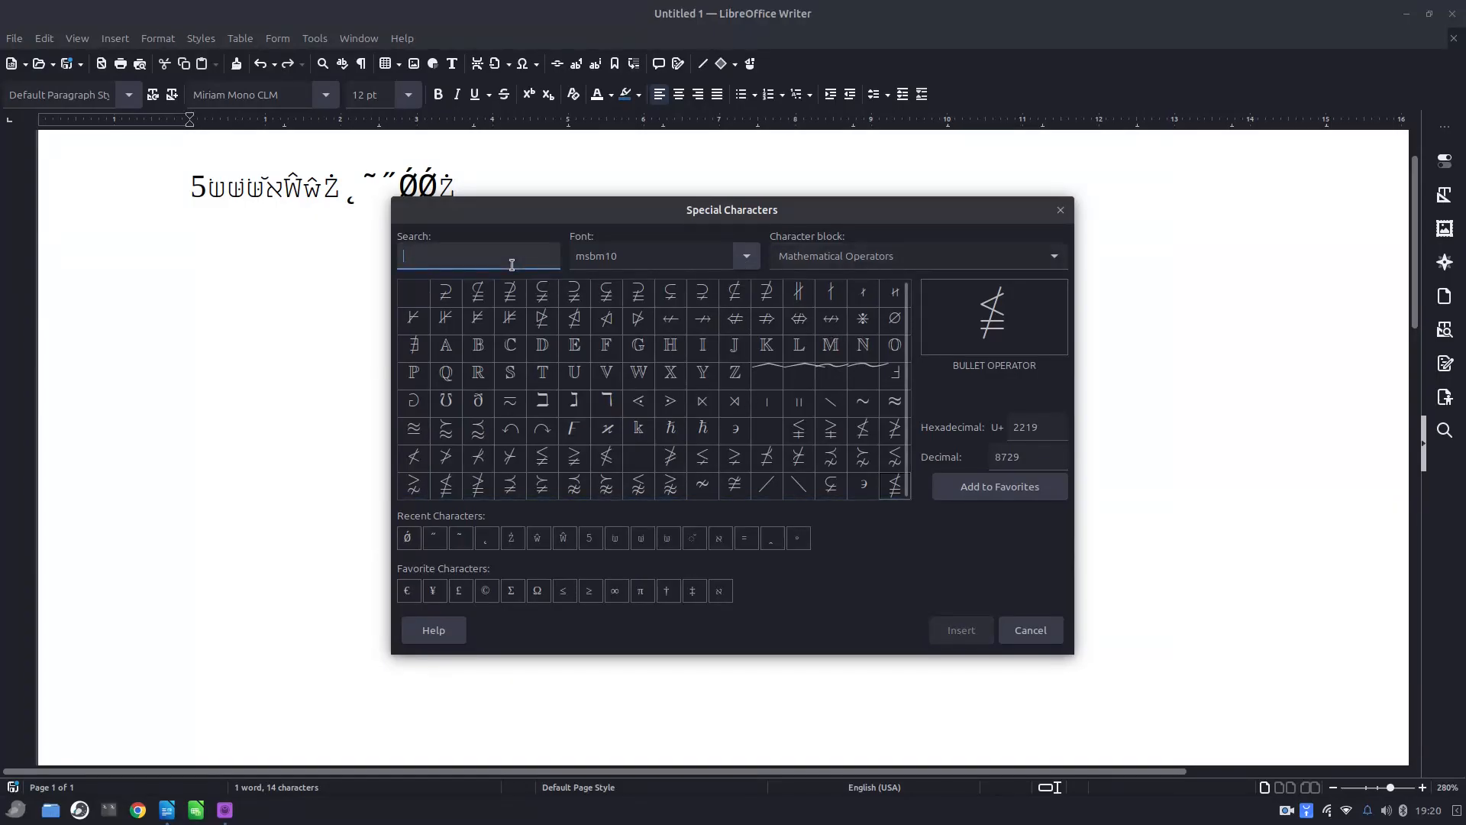
{"action": "type", "text": "sp"}
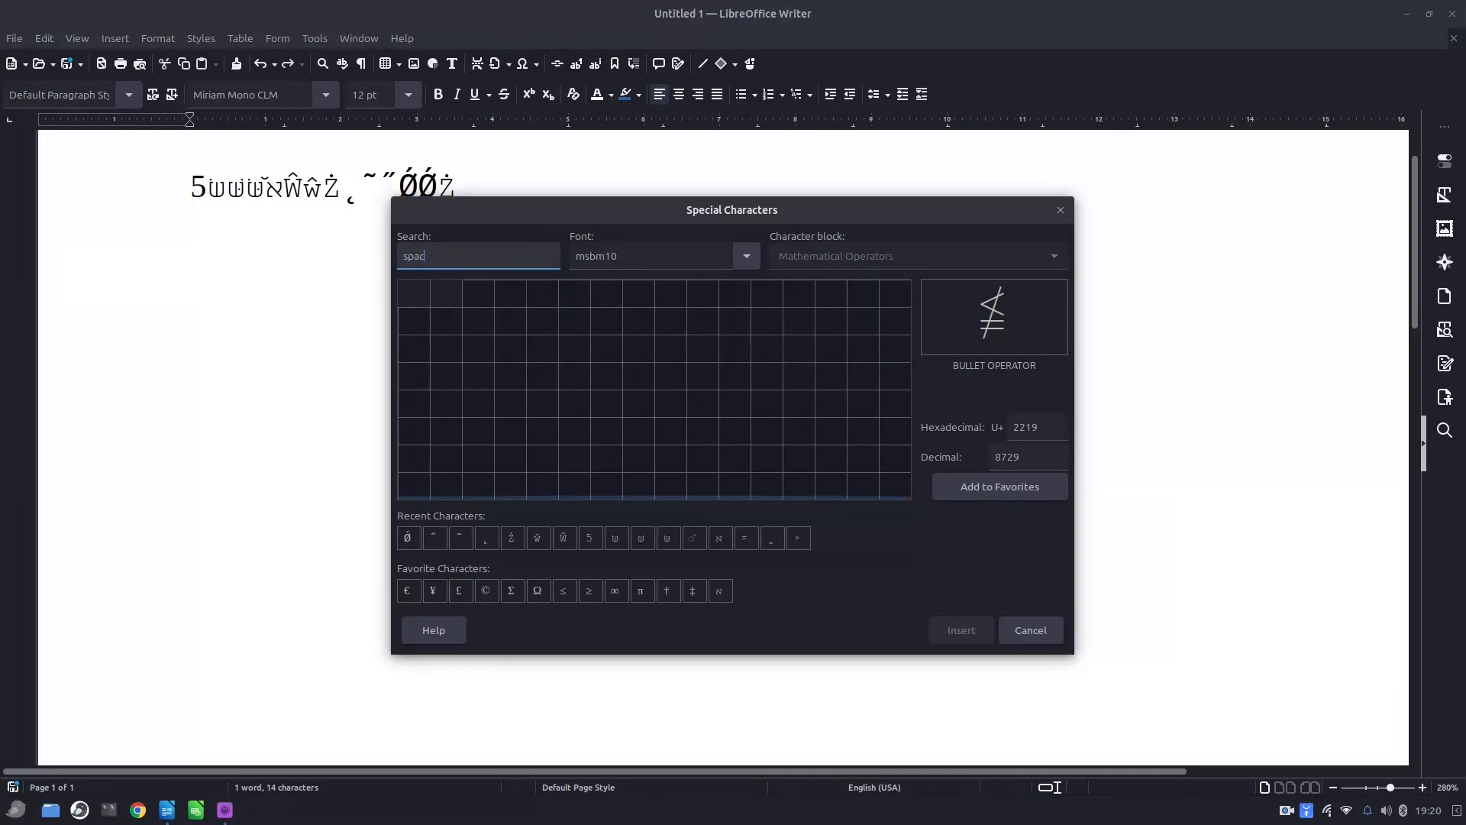
{"action": "type", "text": "ac"}
{"action": "key", "text": "BackSpace"}
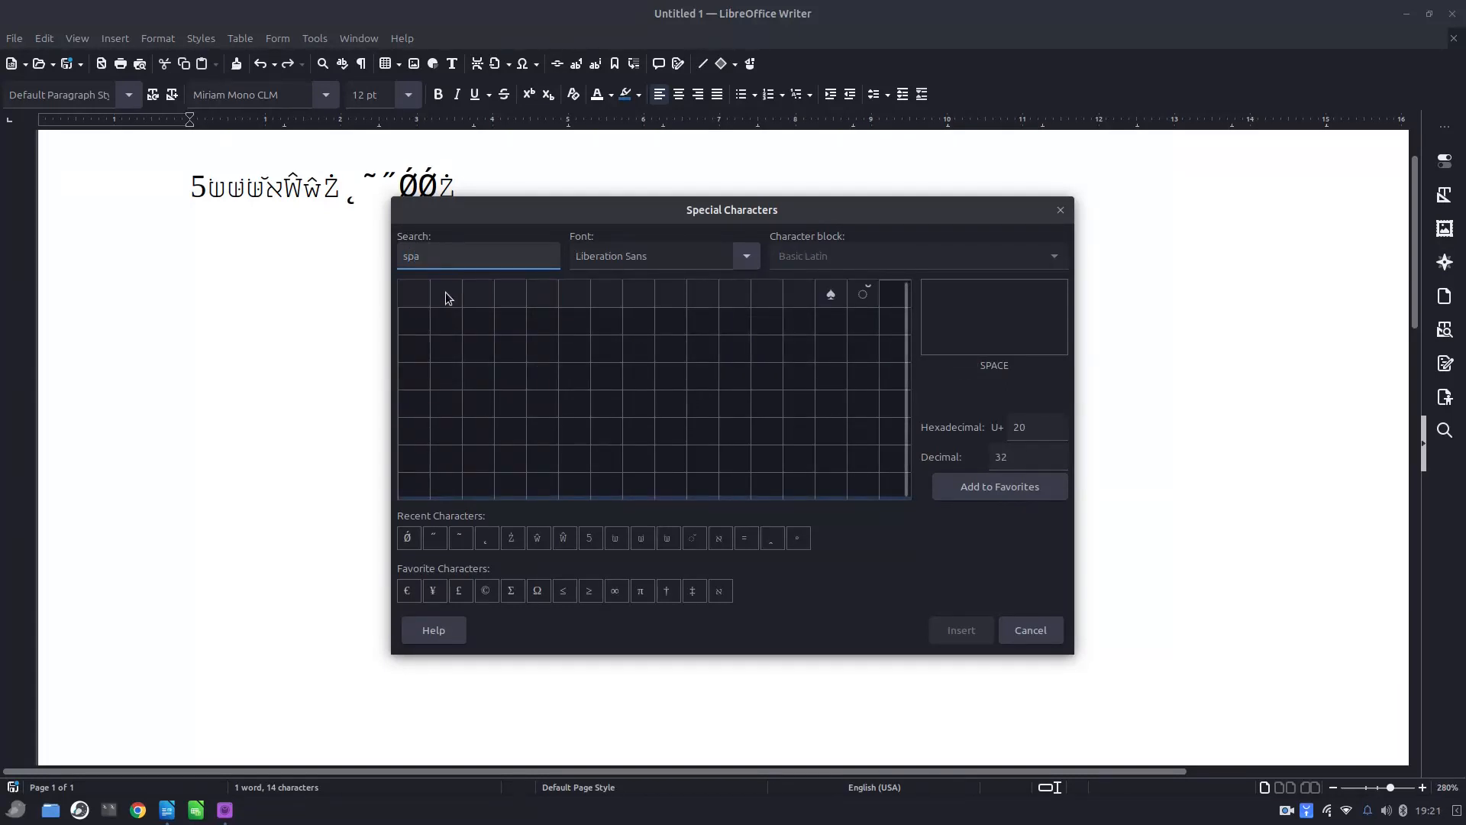
Step: Examine the names and codes of the blank results, including the space, no-break space, three-per-em space and six-per-em space
{"action": "left_click", "coordinate": [793, 298]}
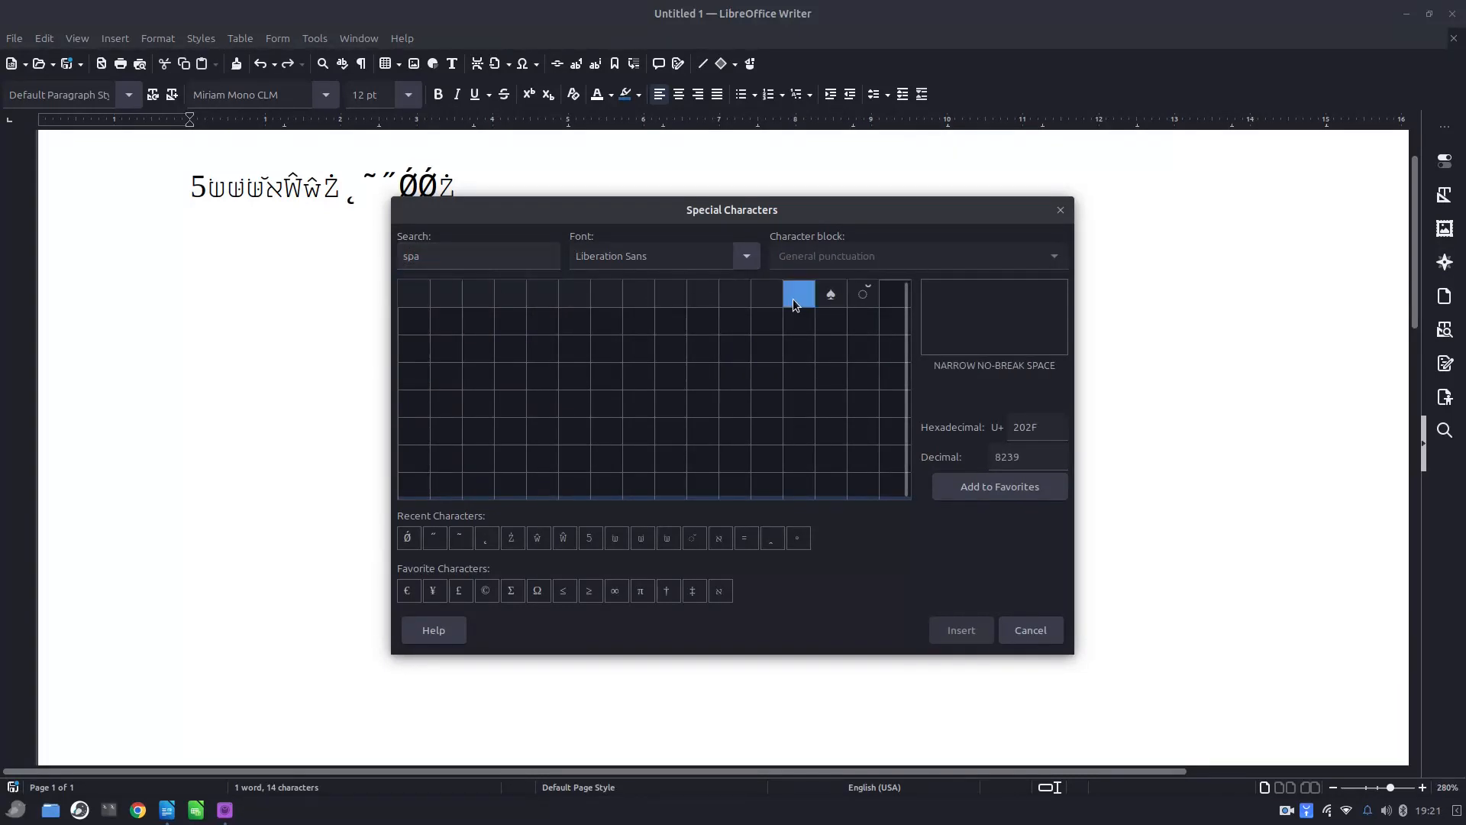
{"action": "left_click", "coordinate": [416, 296]}
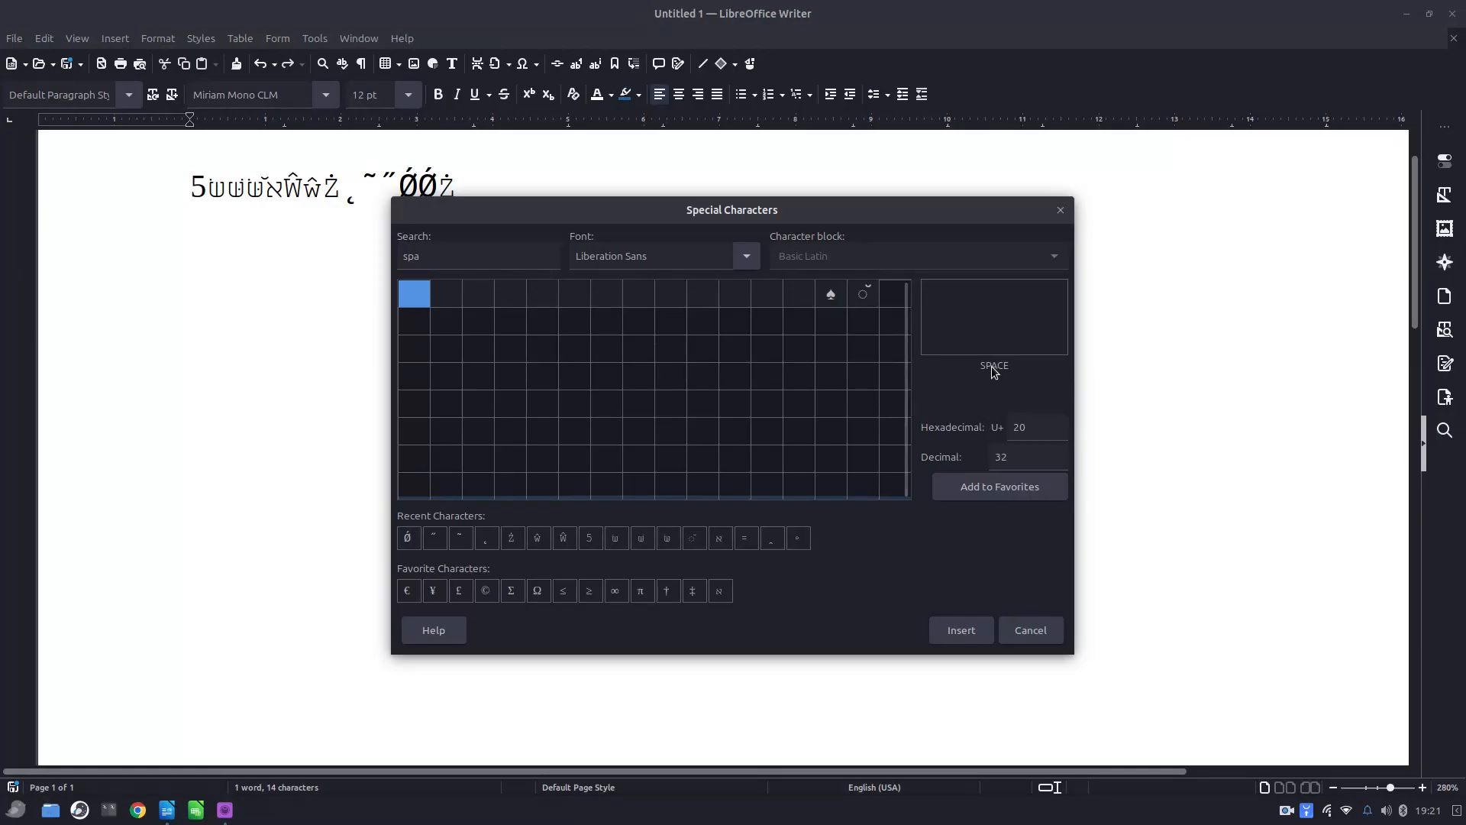
{"action": "left_click", "coordinate": [452, 298]}
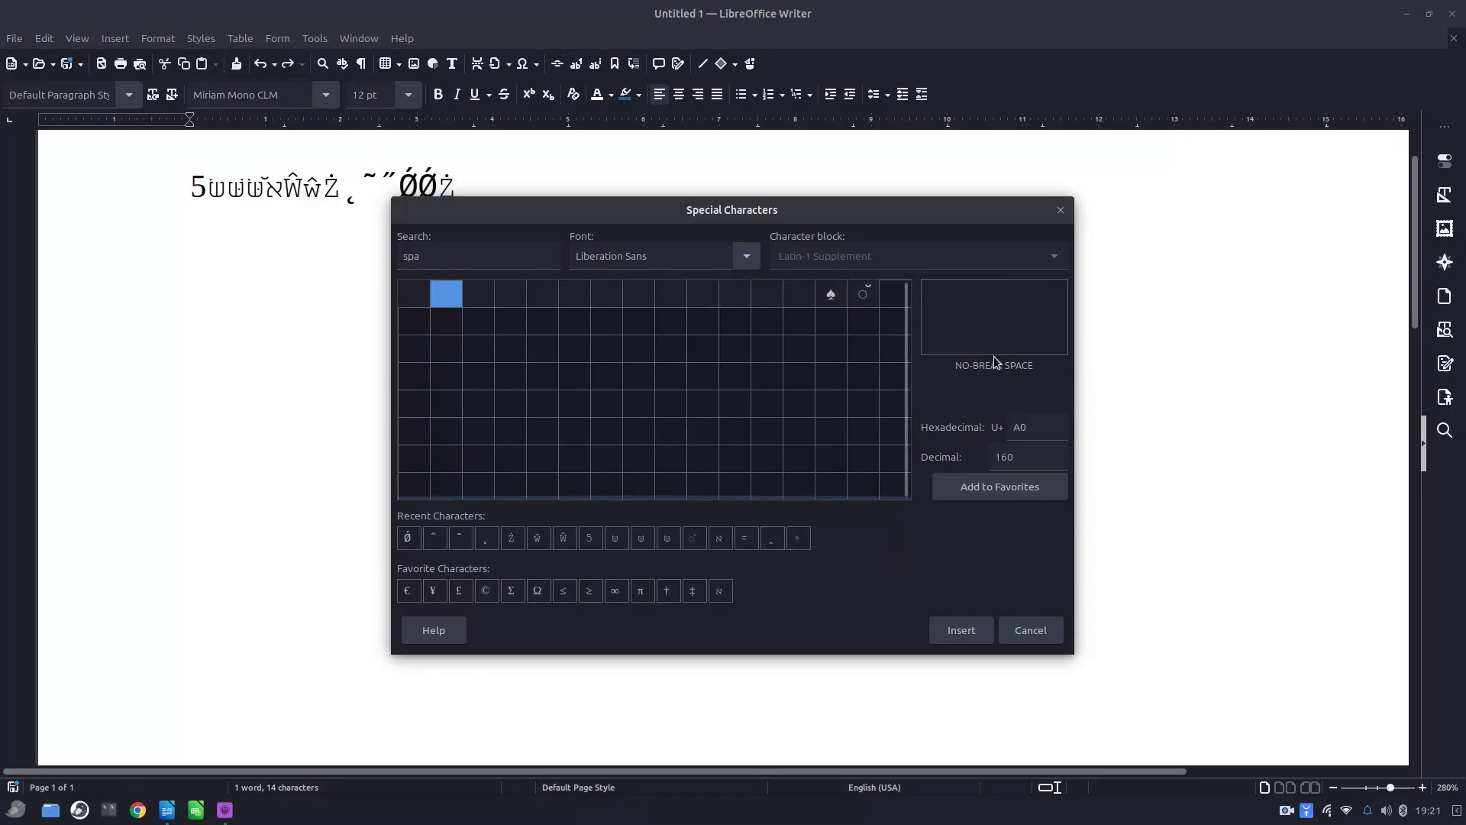
{"action": "left_click", "coordinate": [519, 297]}
{"action": "key", "text": "Right"}
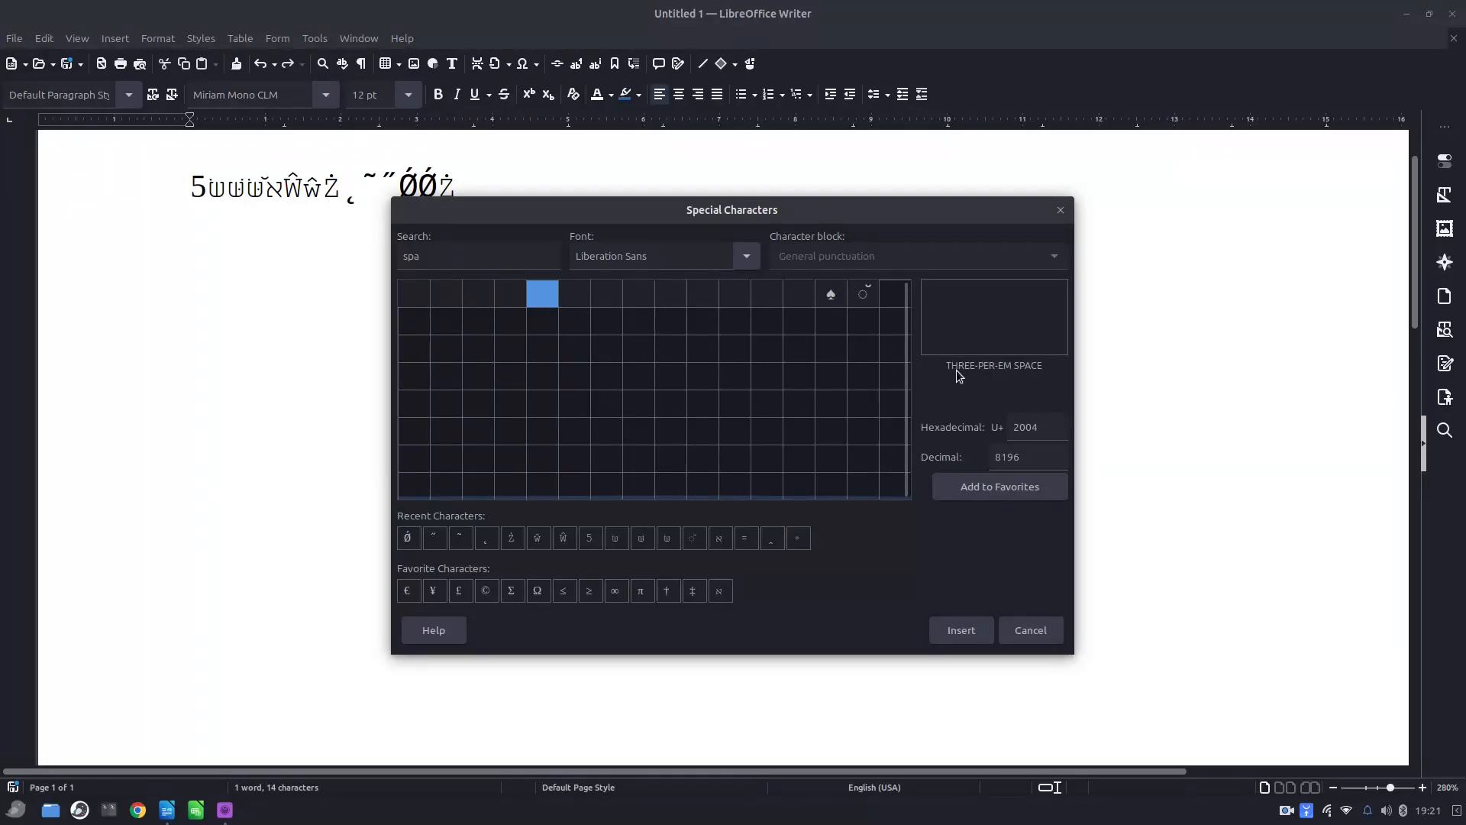
{"action": "left_click", "coordinate": [583, 299]}
{"action": "left_click", "coordinate": [607, 300]}
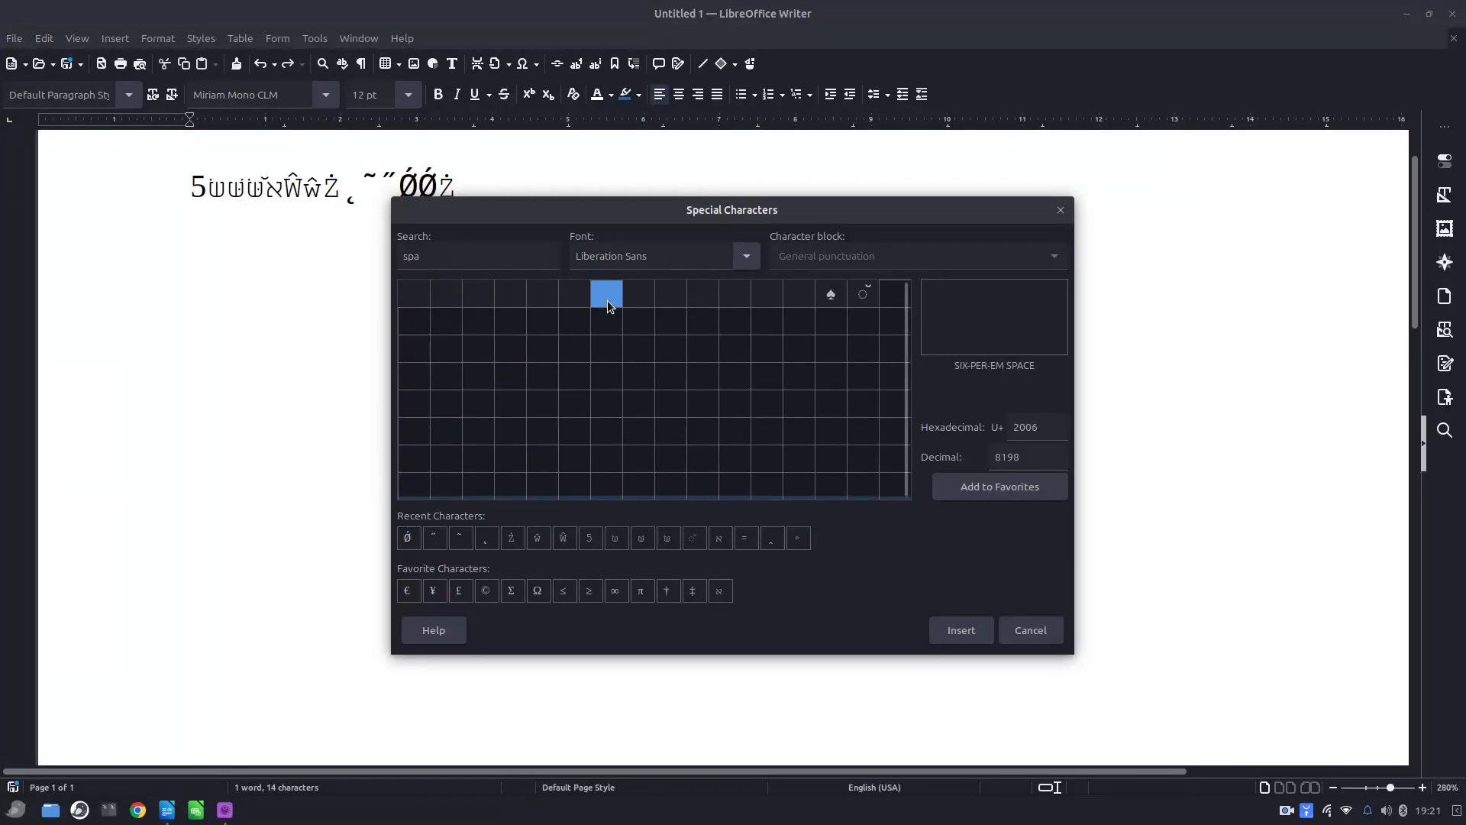
Step: Examine the remaining space variants up to the narrow no-break space, plus the spade symbol and the Hebrew point Judeo-Spanish varika
{"action": "left_click", "coordinate": [649, 303]}
{"action": "left_click", "coordinate": [672, 303]}
{"action": "left_click", "coordinate": [698, 300]}
{"action": "left_click", "coordinate": [776, 310]}
{"action": "left_click", "coordinate": [800, 300]}
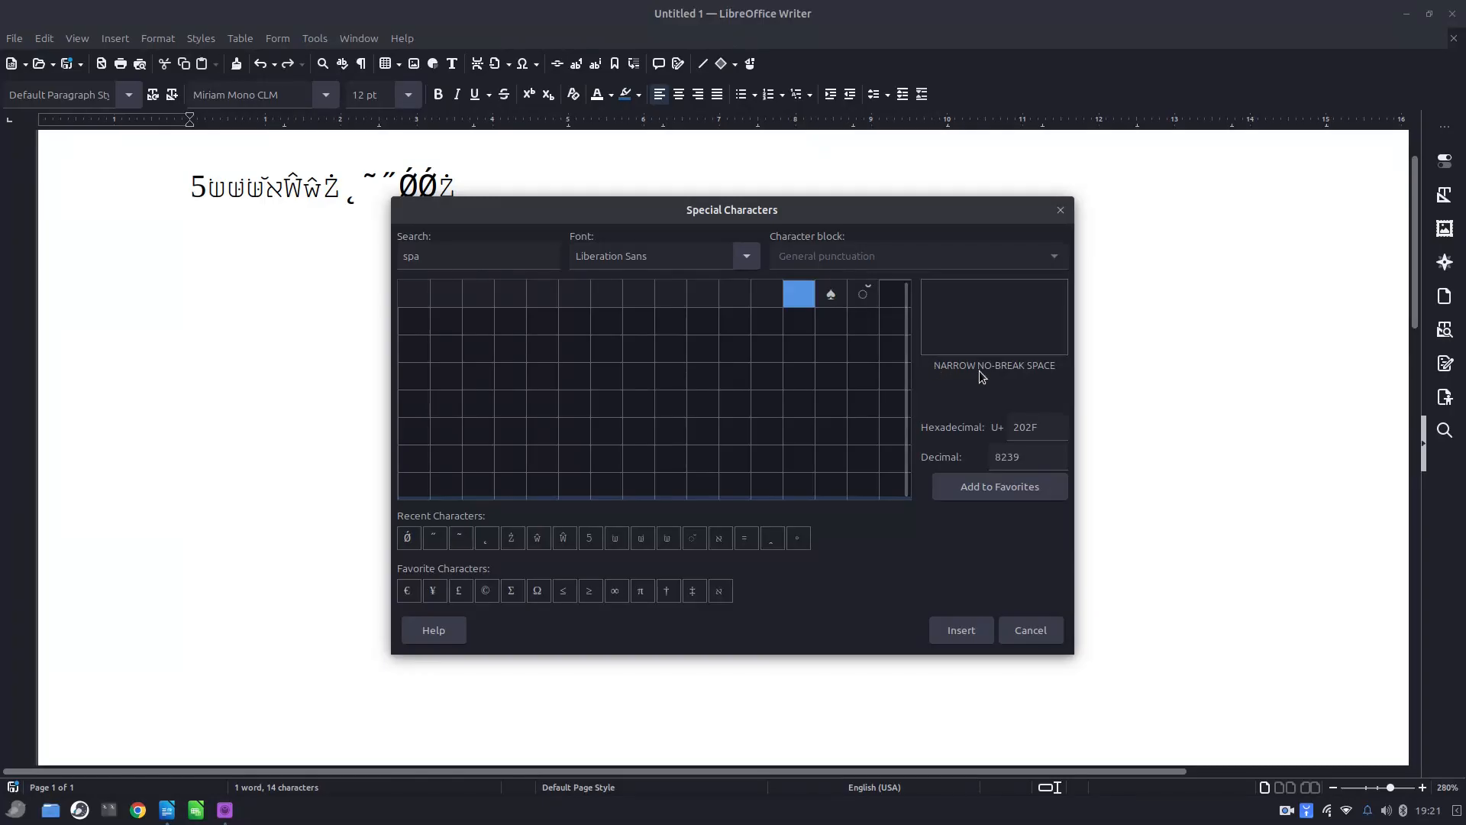
{"action": "left_click", "coordinate": [836, 303]}
{"action": "key", "text": "Right"}
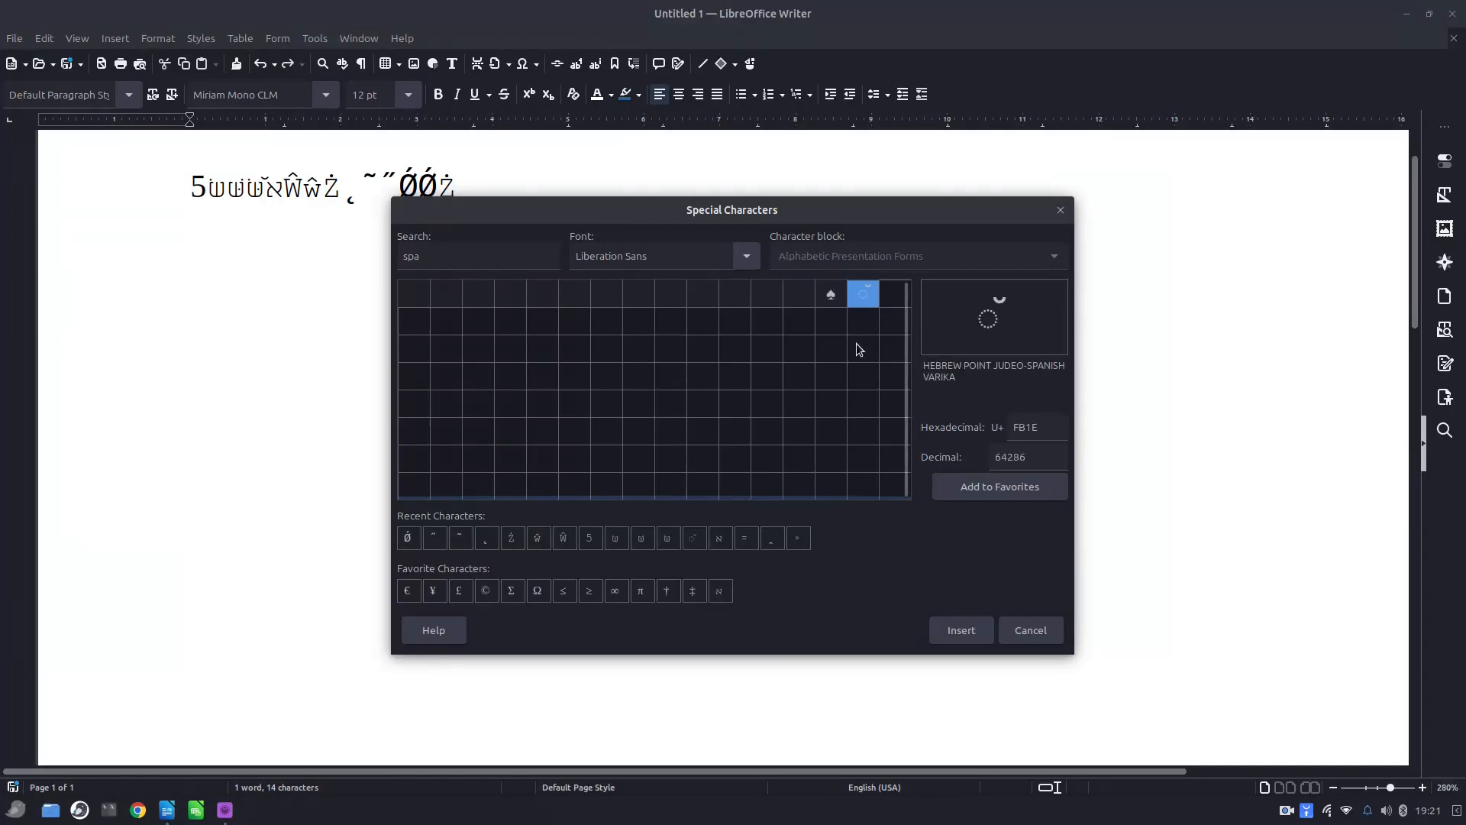
Step: View the punctuation space's details and close the Special Characters dialog without inserting anything
{"action": "left_click", "coordinate": [708, 298]}
{"action": "left_click", "coordinate": [679, 299]}
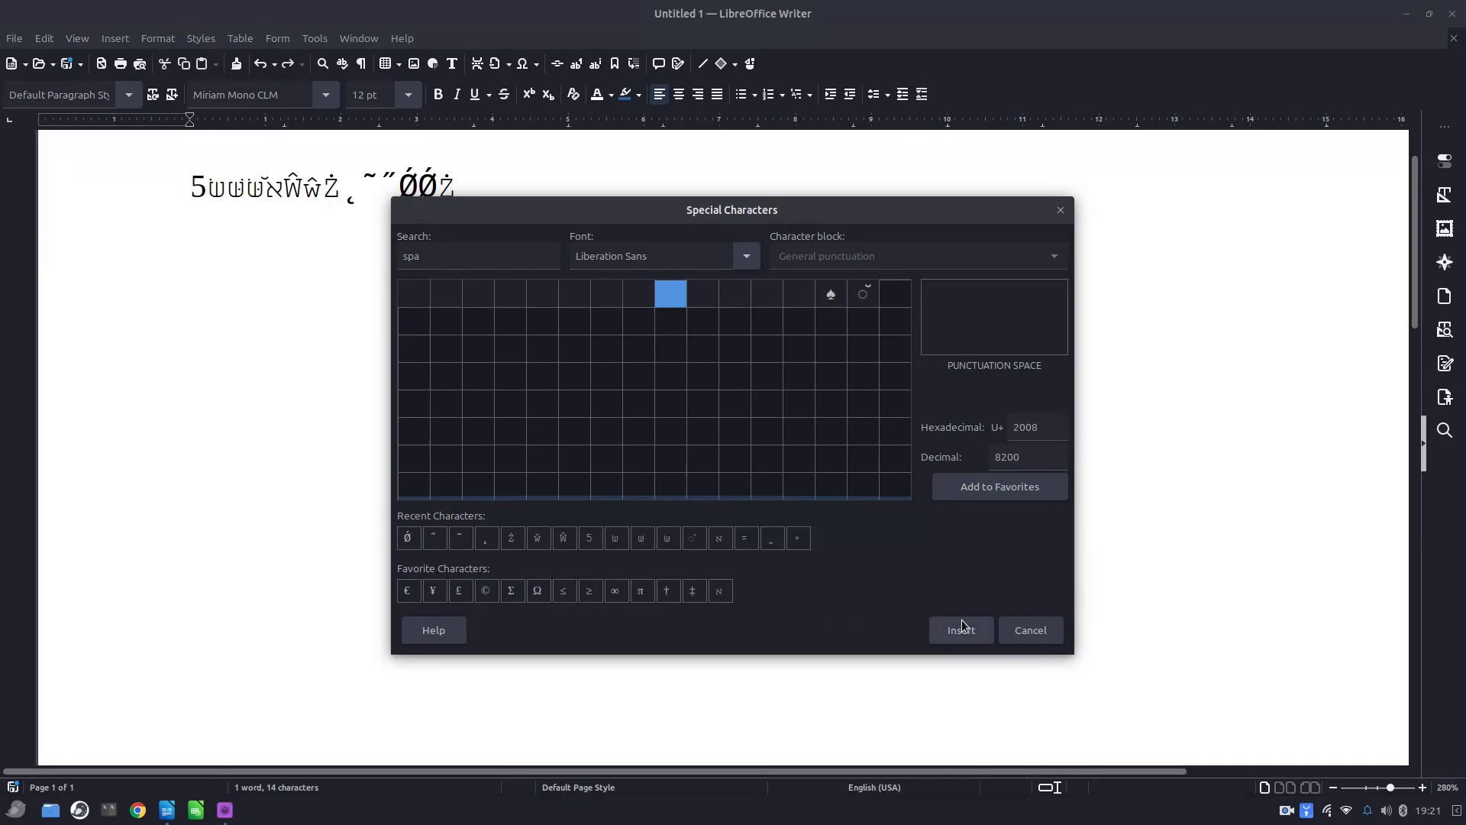
{"action": "left_click", "coordinate": [1025, 633]}
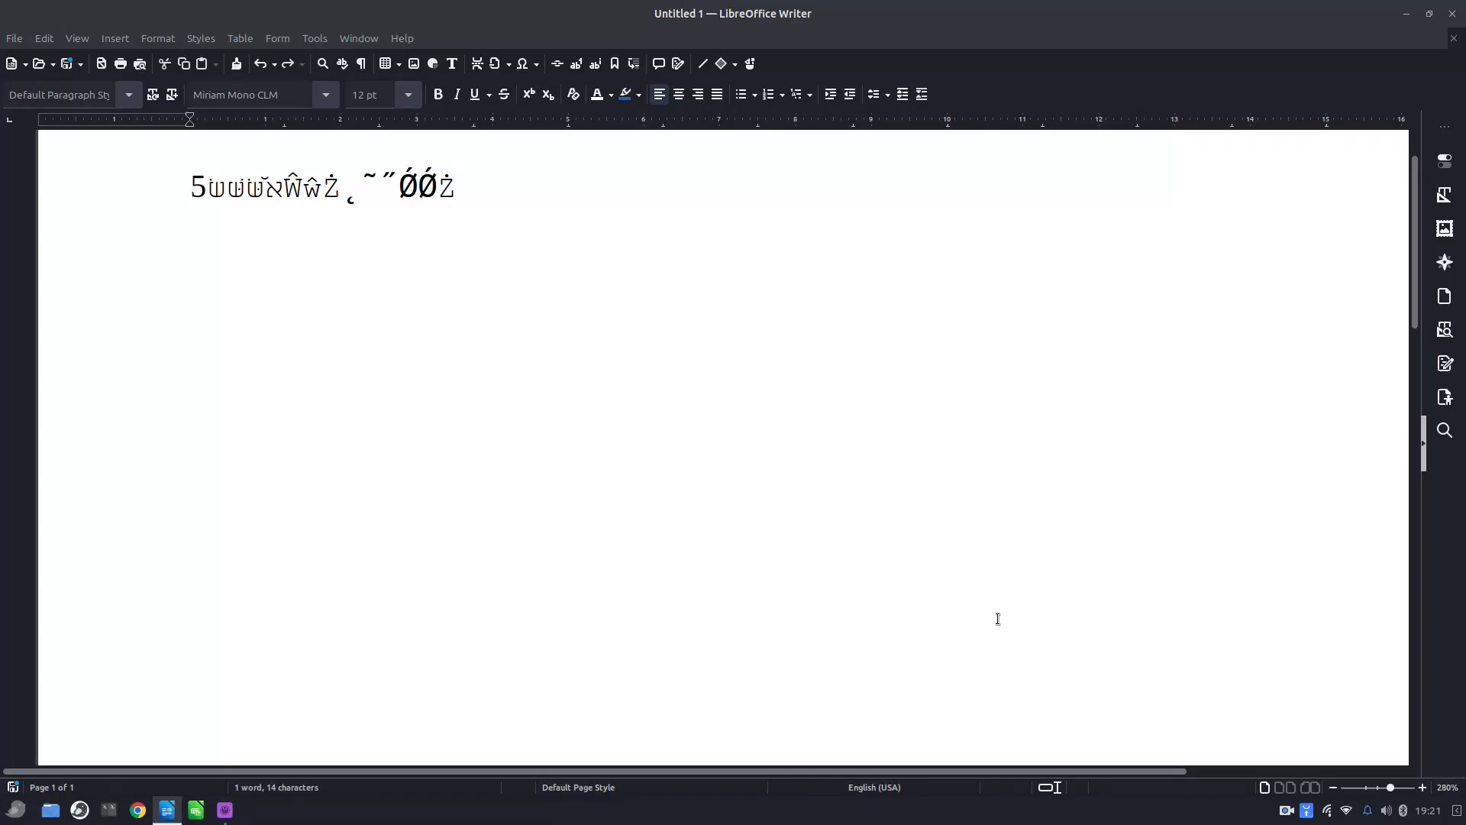